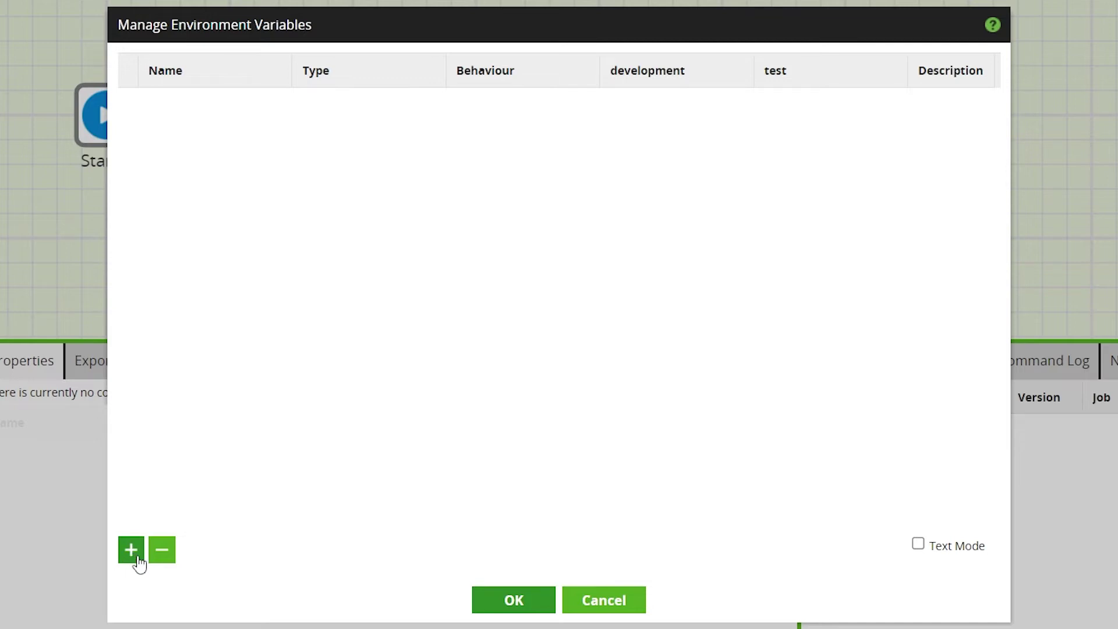
Step: Add a new environment variable entry and choose Text as its type
{"action": "left_click", "coordinate": [131, 549]}
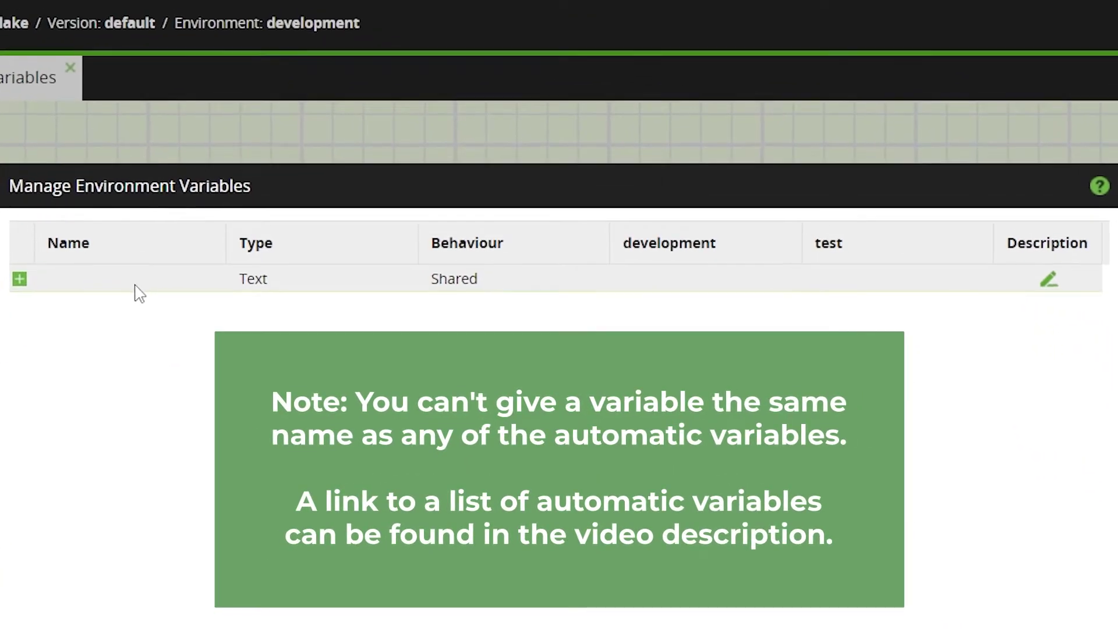
{"action": "left_click", "coordinate": [137, 284]}
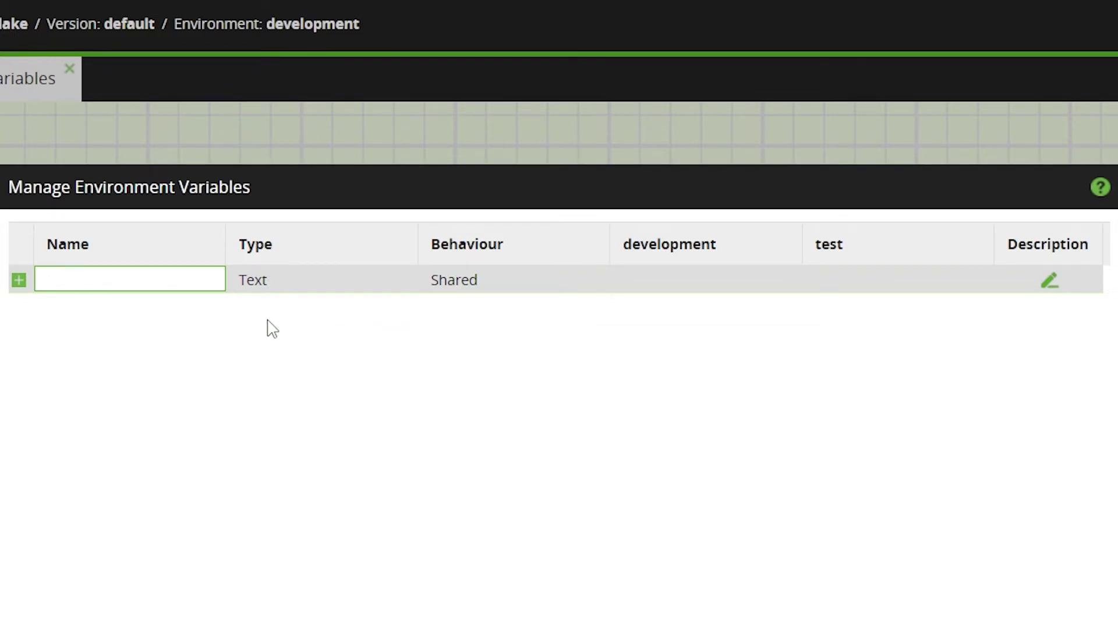
{"action": "left_click", "coordinate": [302, 320]}
{"action": "left_click", "coordinate": [353, 284]}
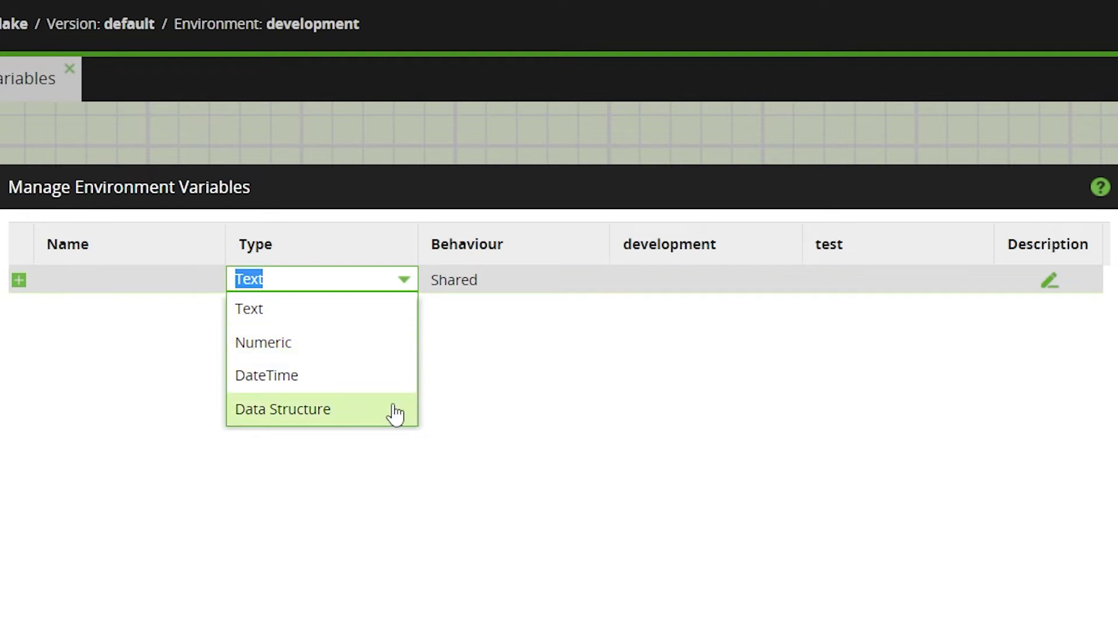
{"action": "left_click", "coordinate": [389, 317]}
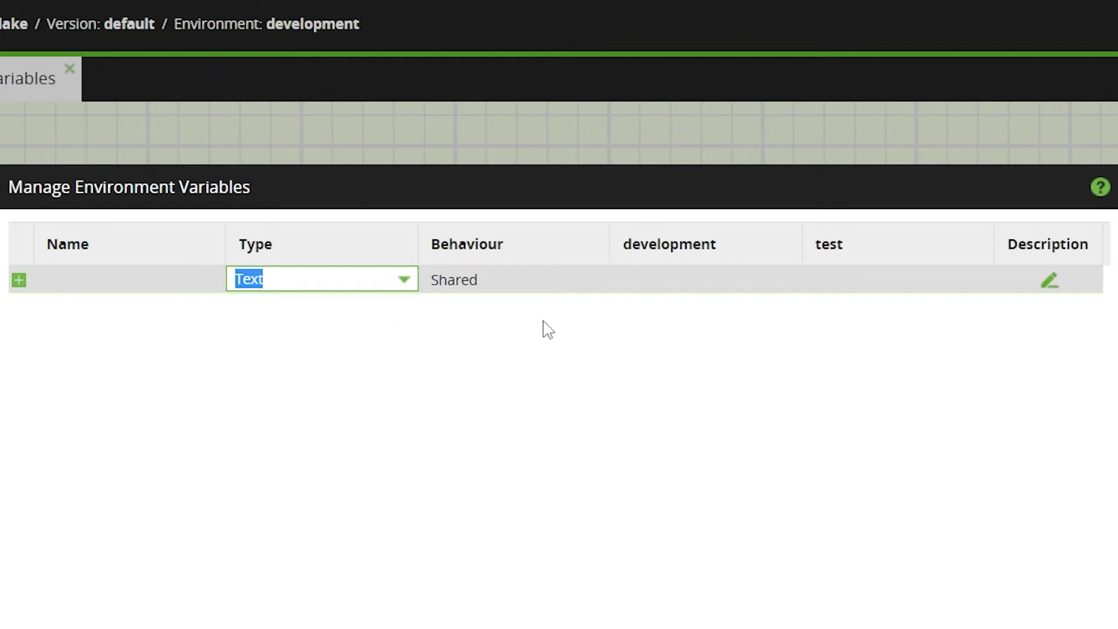
Step: Examine the new variable's behaviour options, its development and test default value fields, and its description editor
{"action": "left_click", "coordinate": [559, 280]}
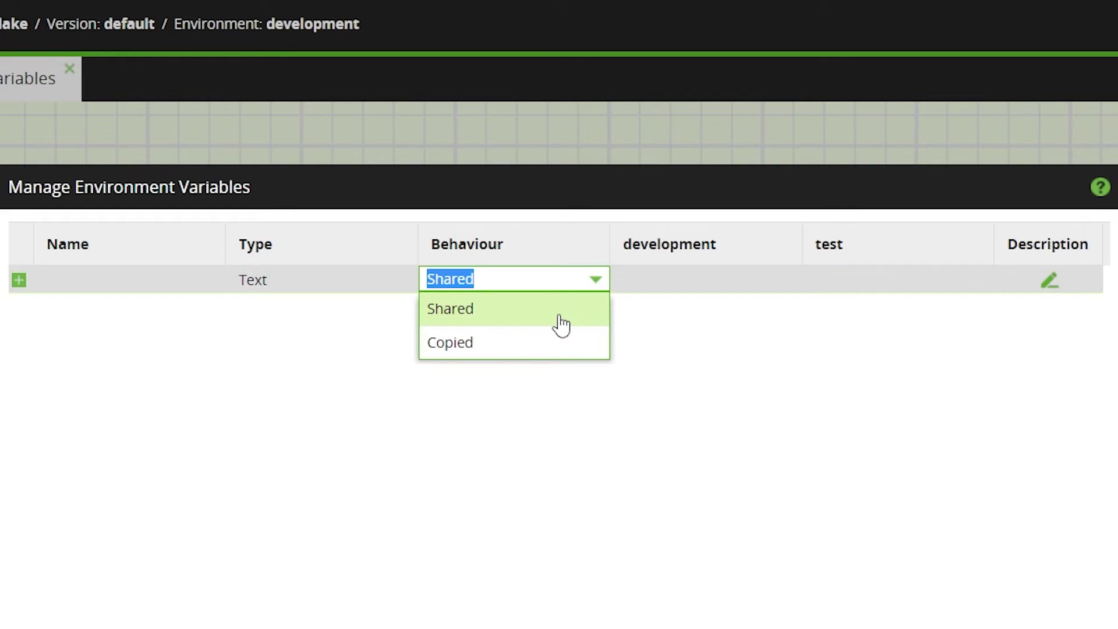
{"action": "left_click", "coordinate": [666, 317]}
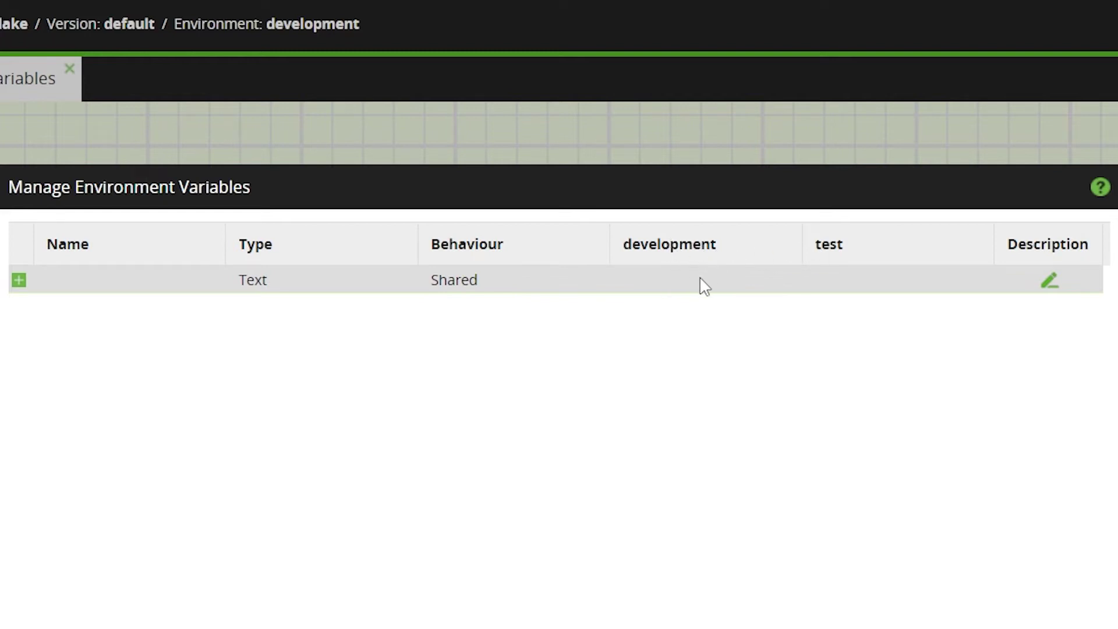
{"action": "left_click", "coordinate": [678, 276]}
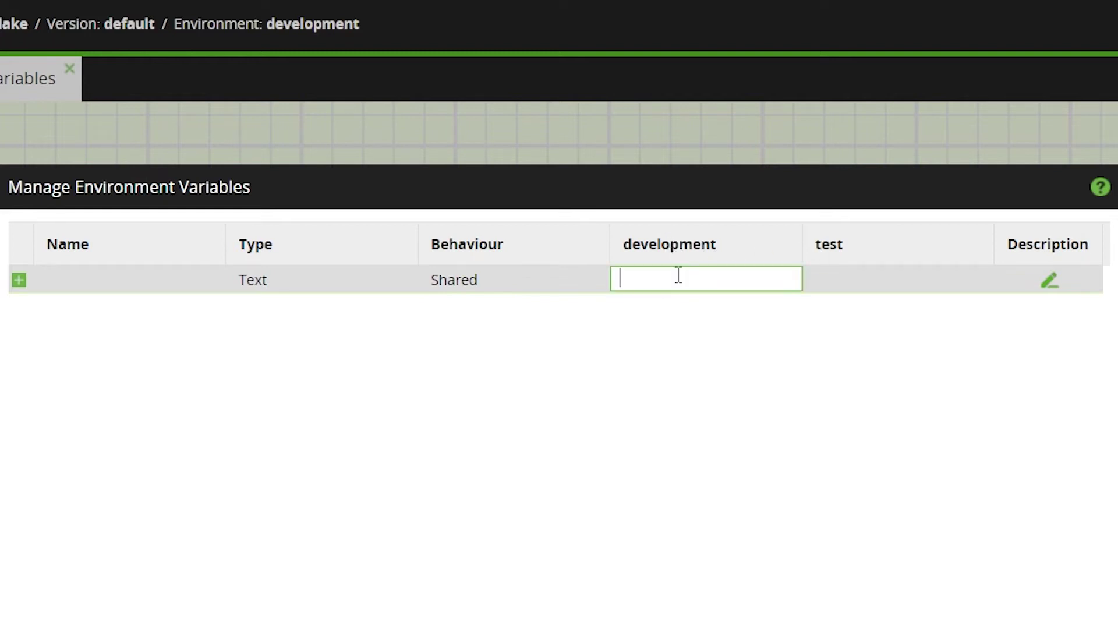
{"action": "left_click", "coordinate": [831, 279]}
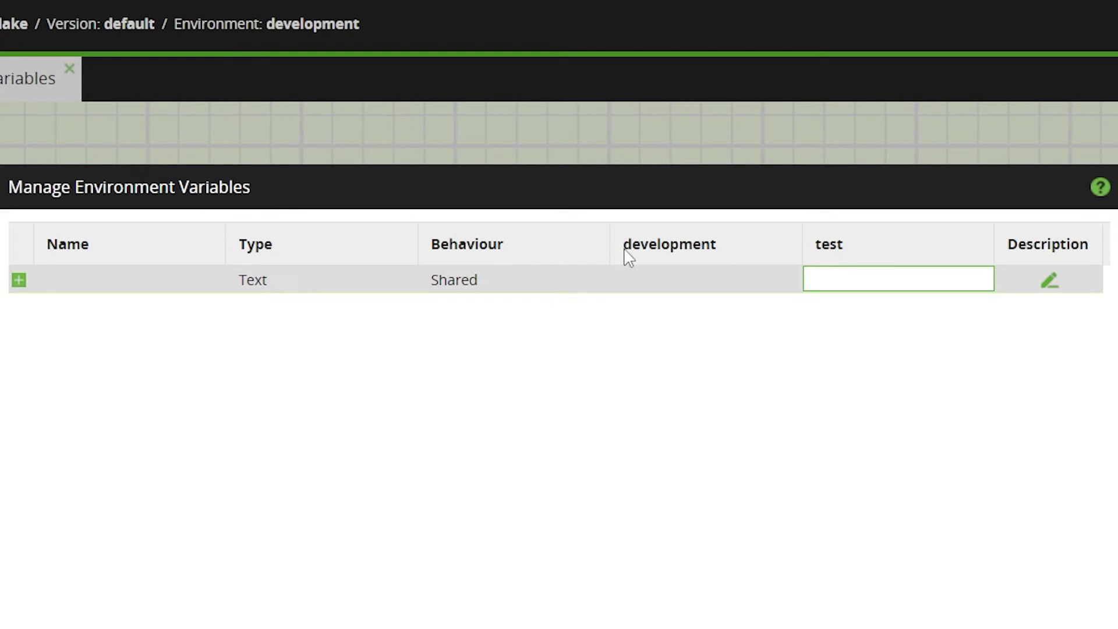
{"action": "left_click", "coordinate": [715, 248]}
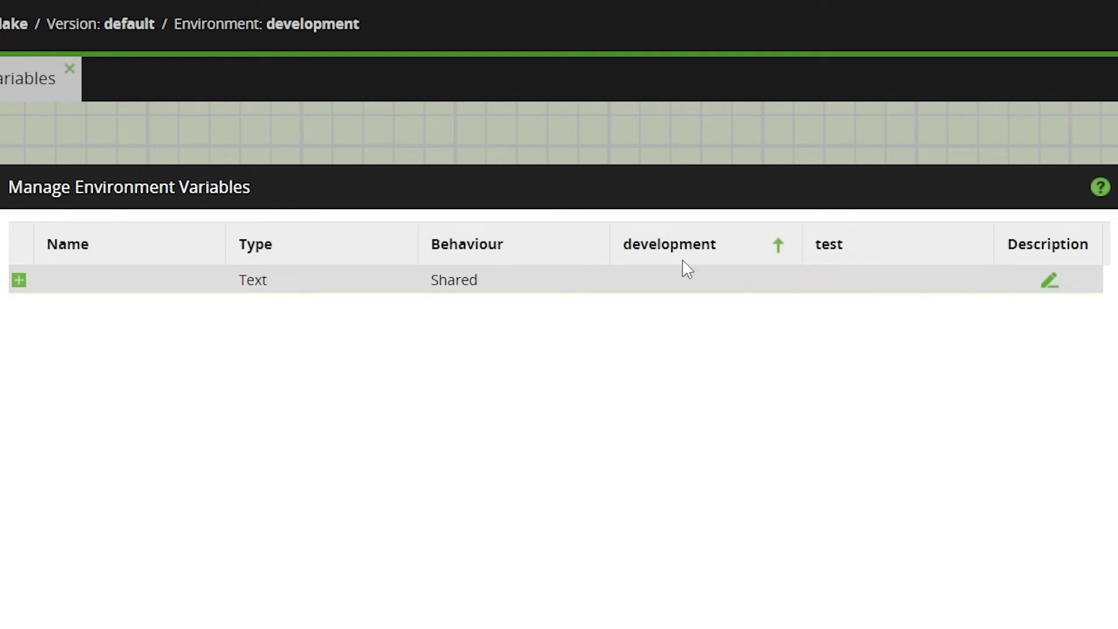
{"action": "left_click", "coordinate": [842, 250]}
{"action": "left_click", "coordinate": [728, 289]}
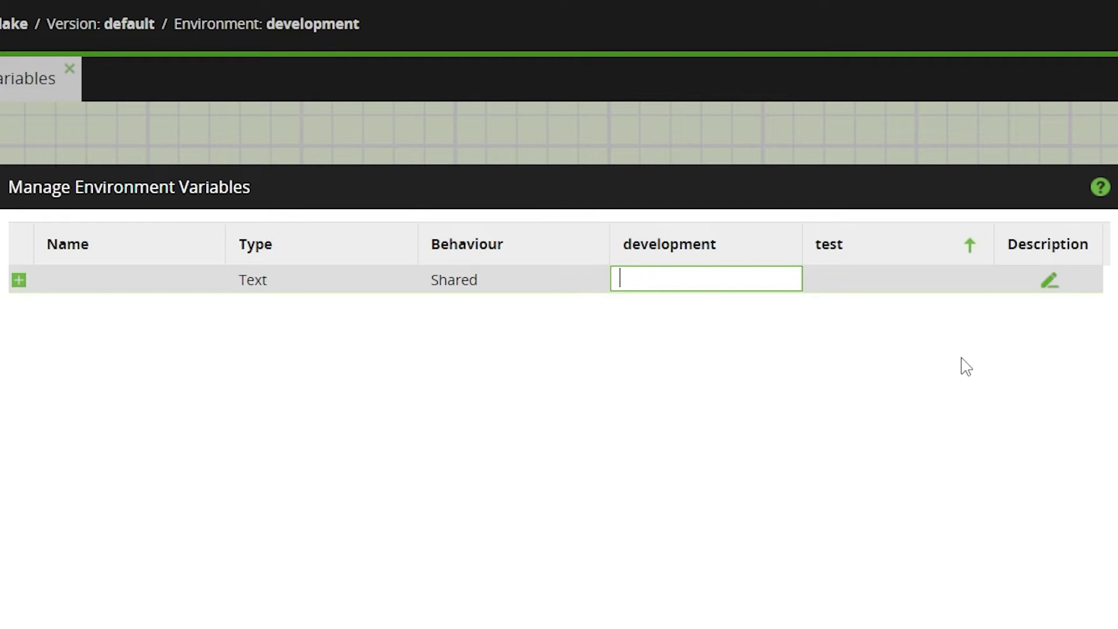
{"action": "left_click", "coordinate": [1049, 280]}
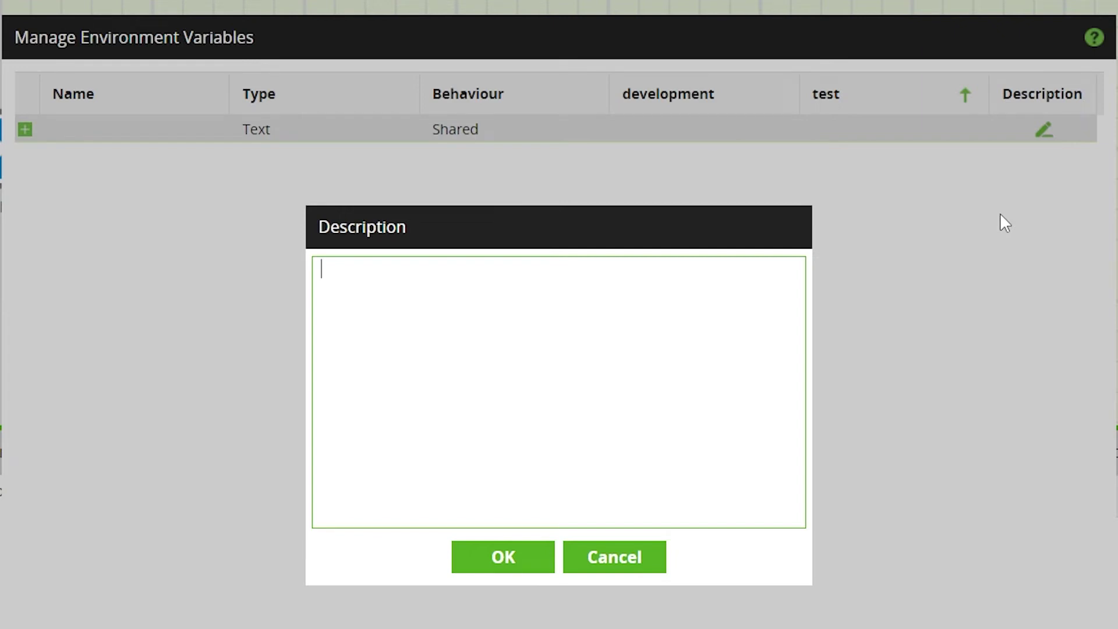
{"action": "left_click", "coordinate": [615, 557]}
Step: Name the new environment variable directory_name and set its behaviour to Shared
{"action": "left_click", "coordinate": [151, 136]}
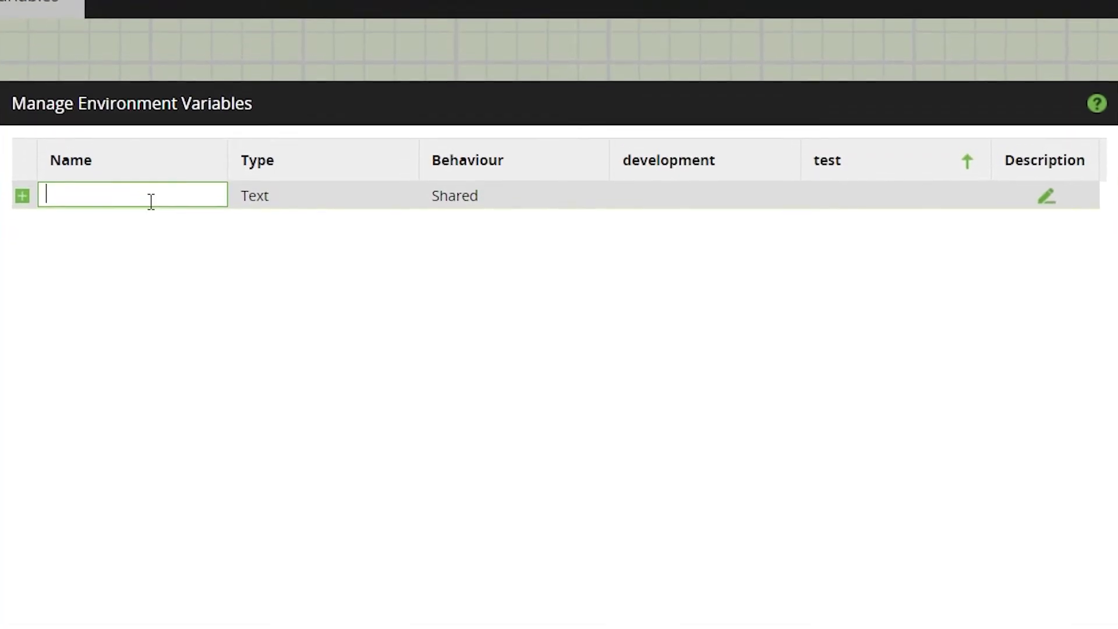
{"action": "type", "text": "directory_name"}
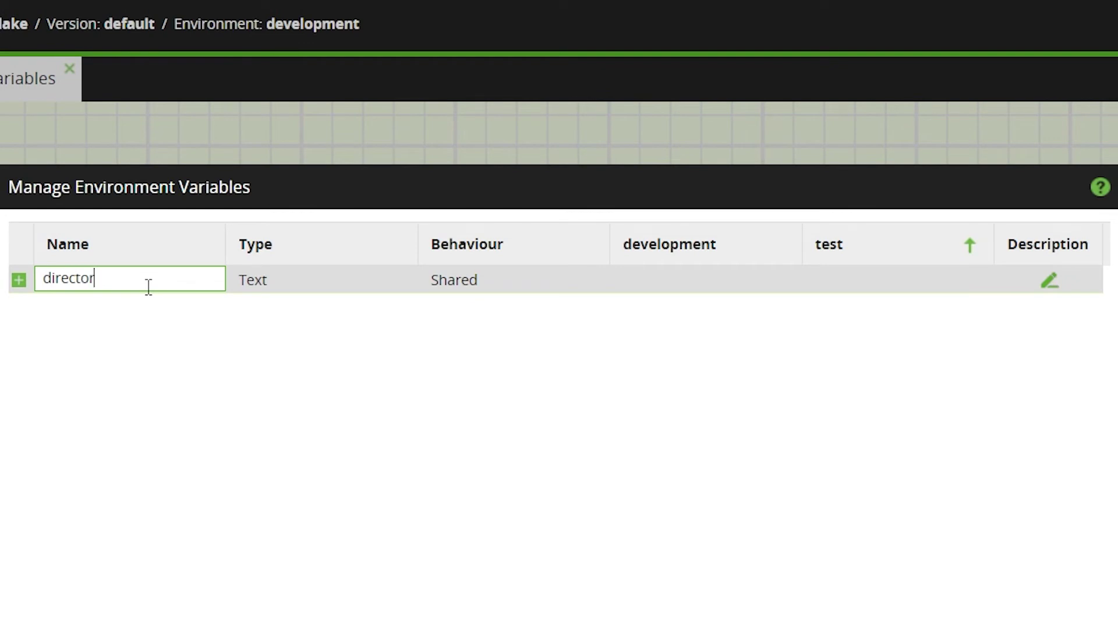
{"action": "left_click", "coordinate": [314, 411]}
{"action": "left_click", "coordinate": [592, 284]}
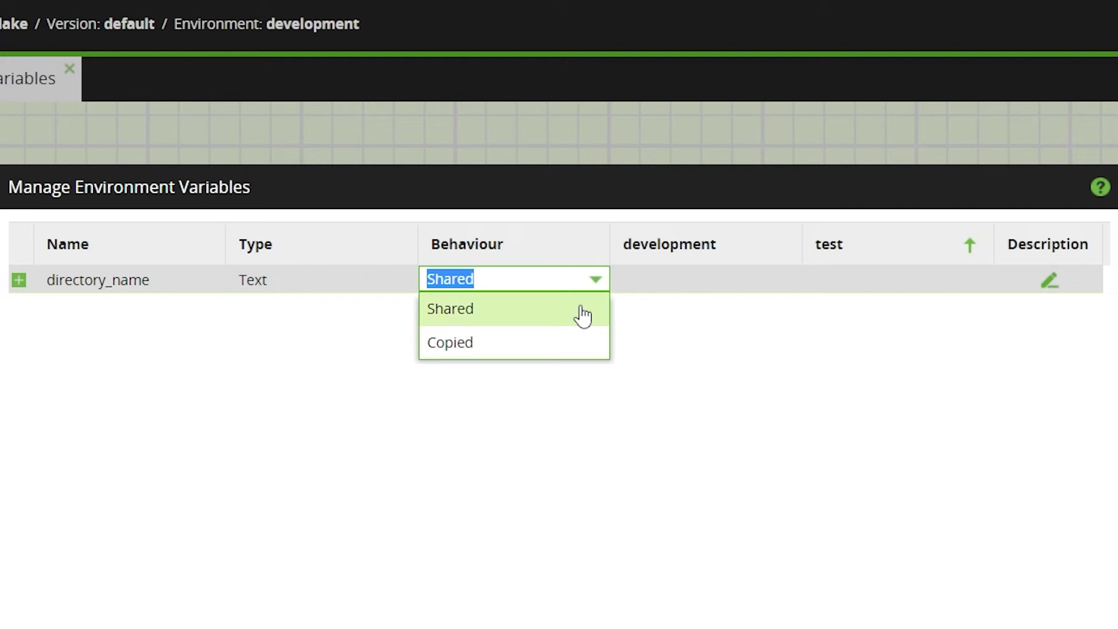
{"action": "left_click", "coordinate": [582, 309]}
Step: Set directory_name's default value to dev_data for development and test_data for test, and save the environment variables
{"action": "left_click", "coordinate": [714, 285]}
{"action": "type", "text": "dev_data"}
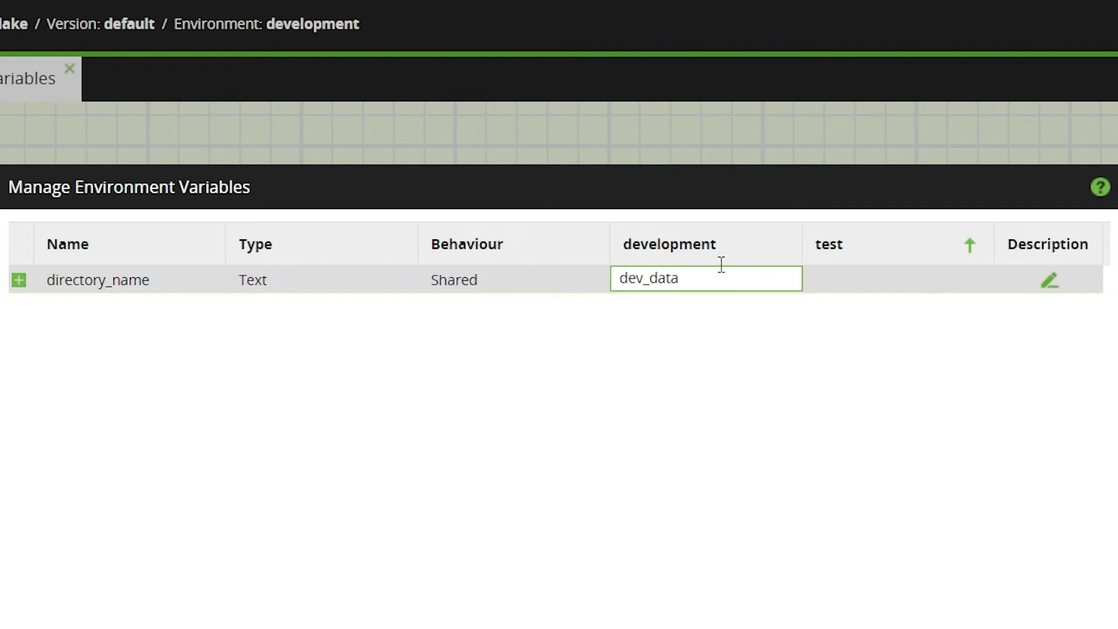
{"action": "left_click", "coordinate": [849, 281]}
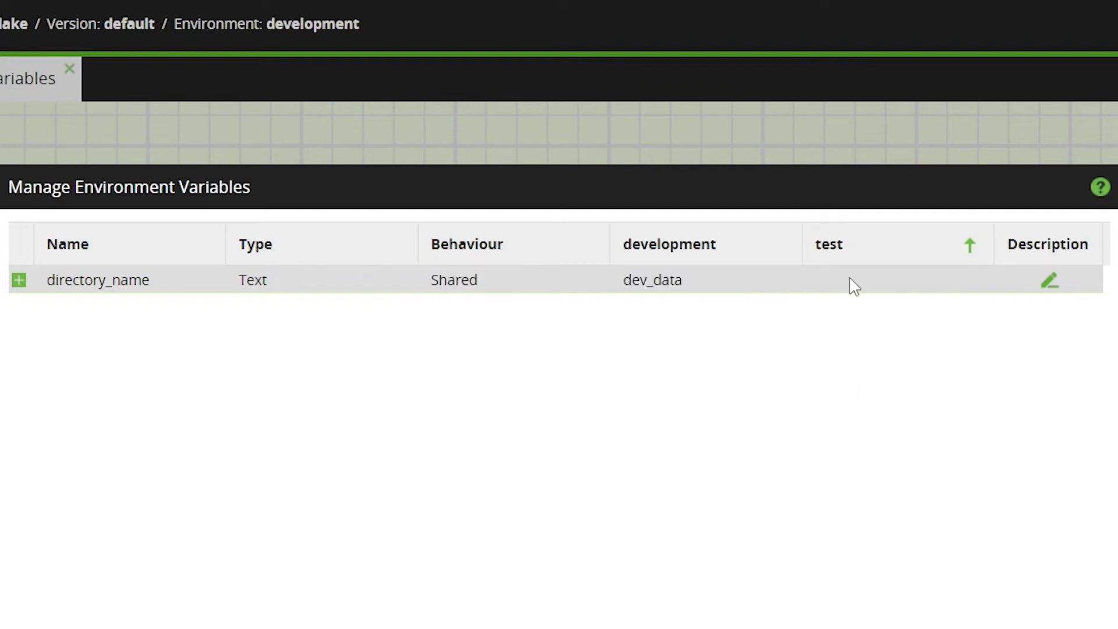
{"action": "type", "text": "test_da"}
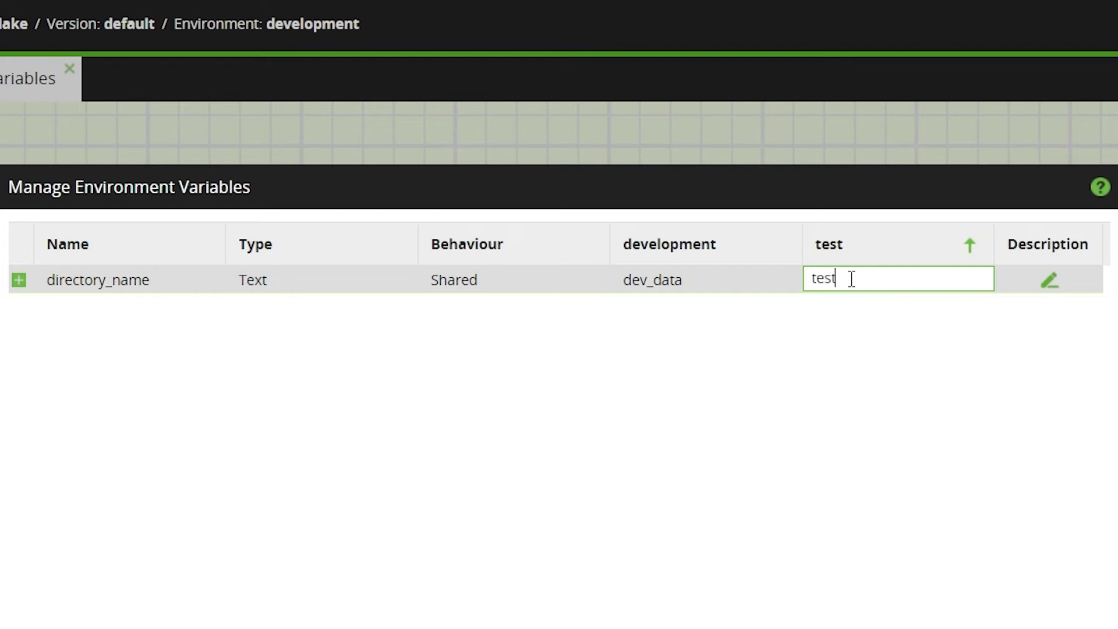
{"action": "type", "text": "ta"}
{"action": "left_click", "coordinate": [781, 431]}
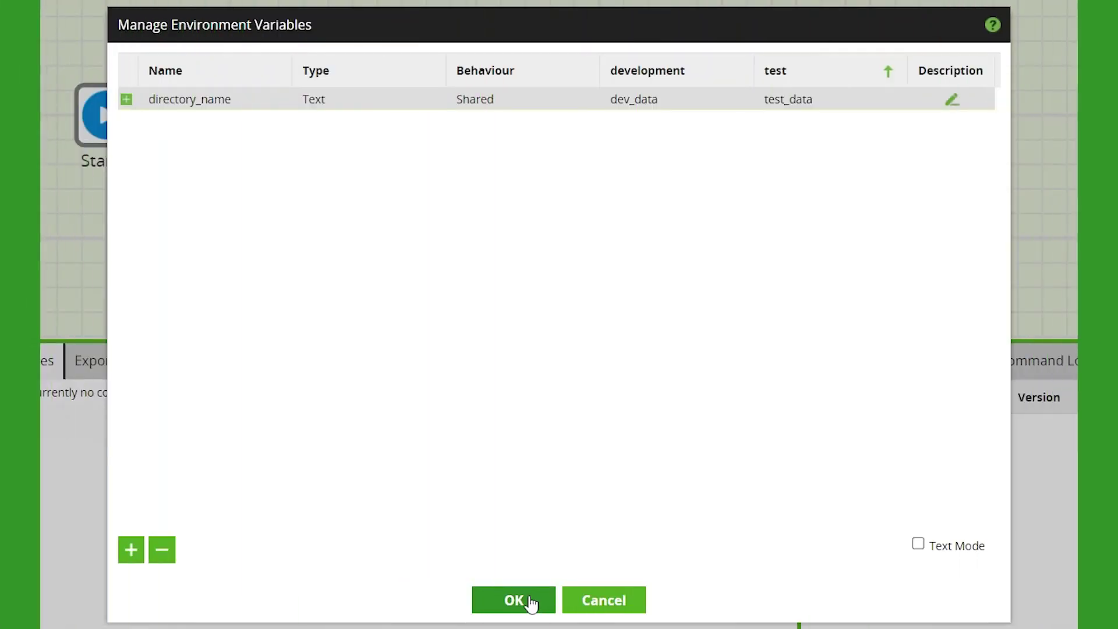
{"action": "left_click", "coordinate": [530, 602]}
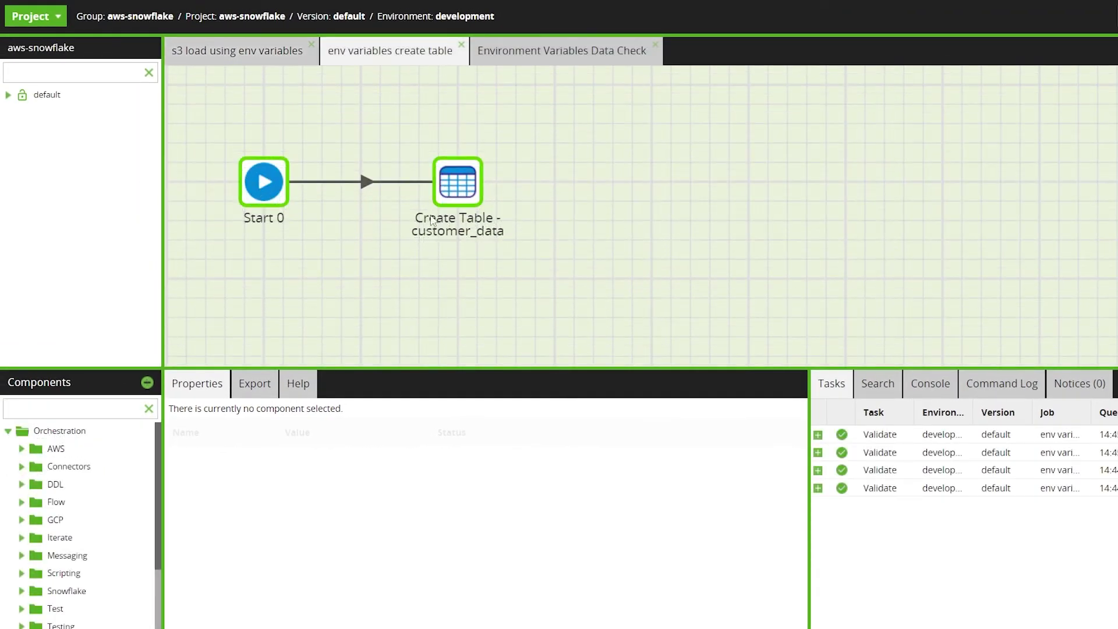
Step: Review the new table name and column definitions of the Create Table component in the env variables create table job
{"action": "left_click", "coordinate": [449, 189]}
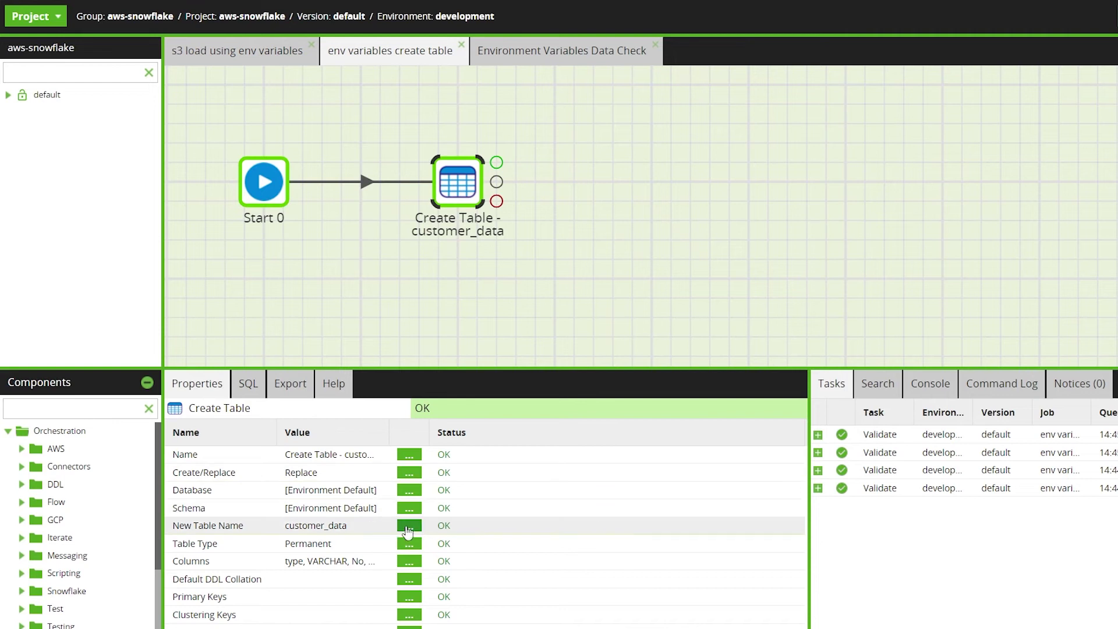
{"action": "left_click", "coordinate": [408, 526]}
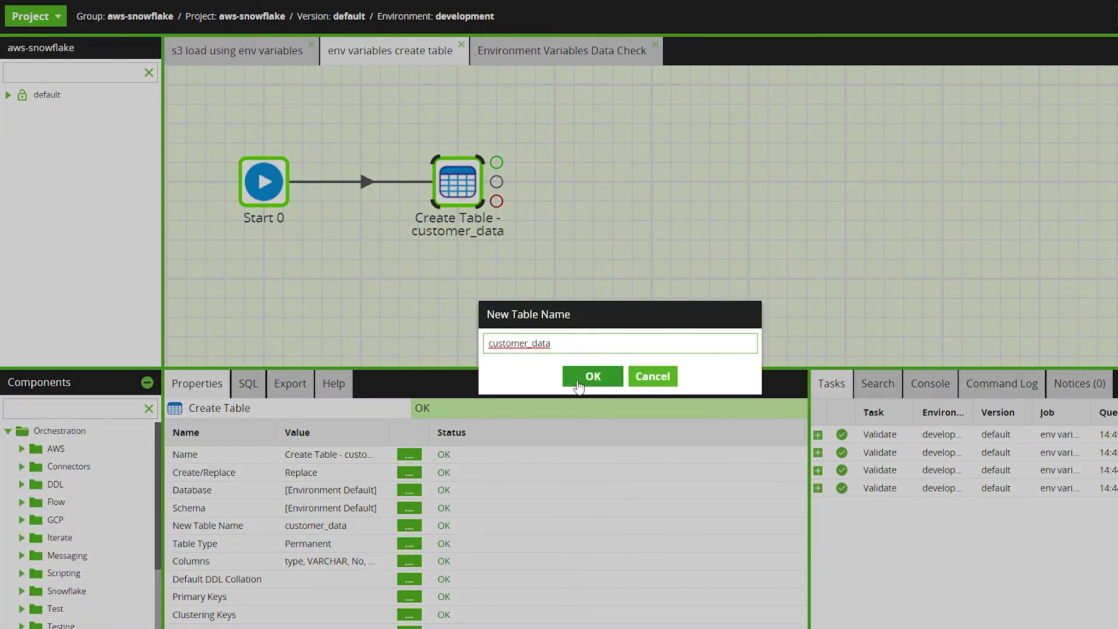
{"action": "left_click", "coordinate": [578, 384]}
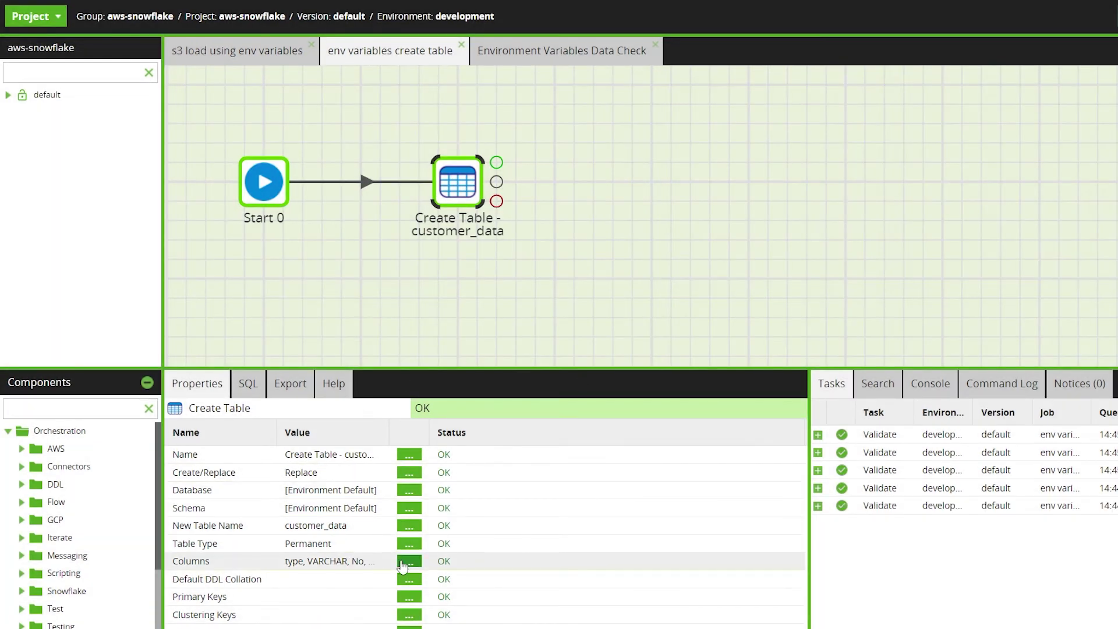
{"action": "left_click", "coordinate": [407, 562]}
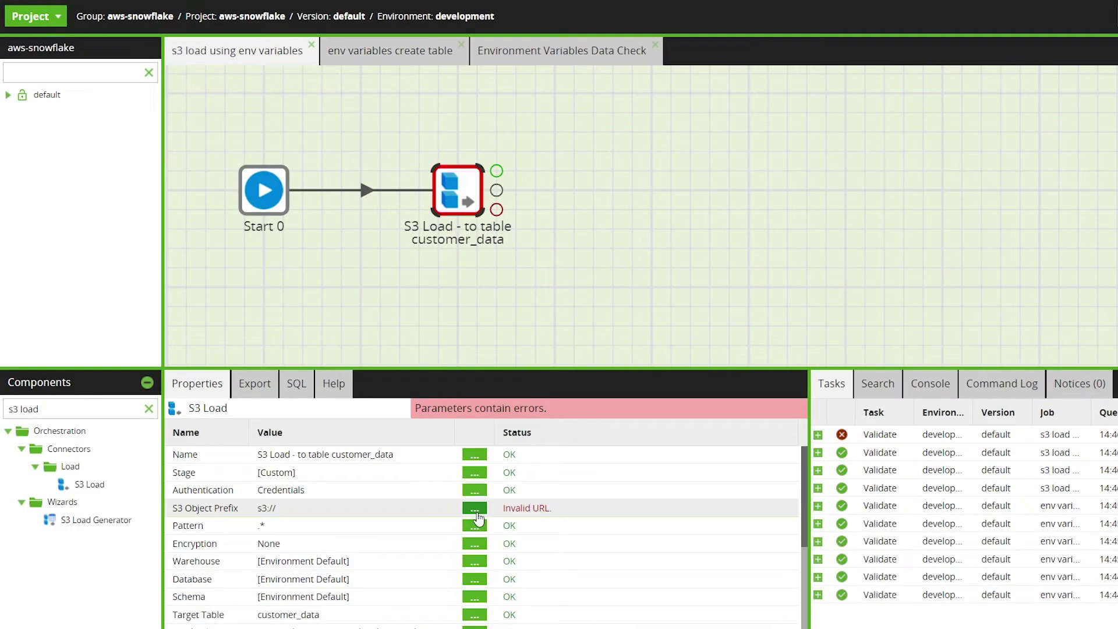
Step: Set the S3 Load component's S3 Object Prefix to the bucket's subfolder path ending in ${directory_name}
{"action": "left_click", "coordinate": [469, 508]}
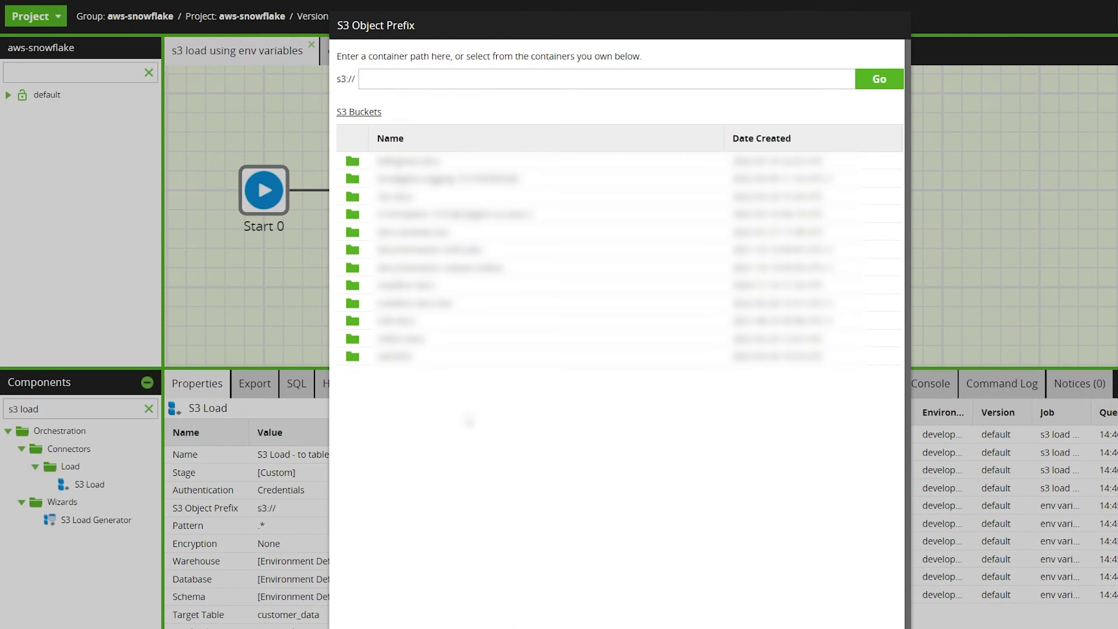
{"action": "left_click", "coordinate": [419, 304]}
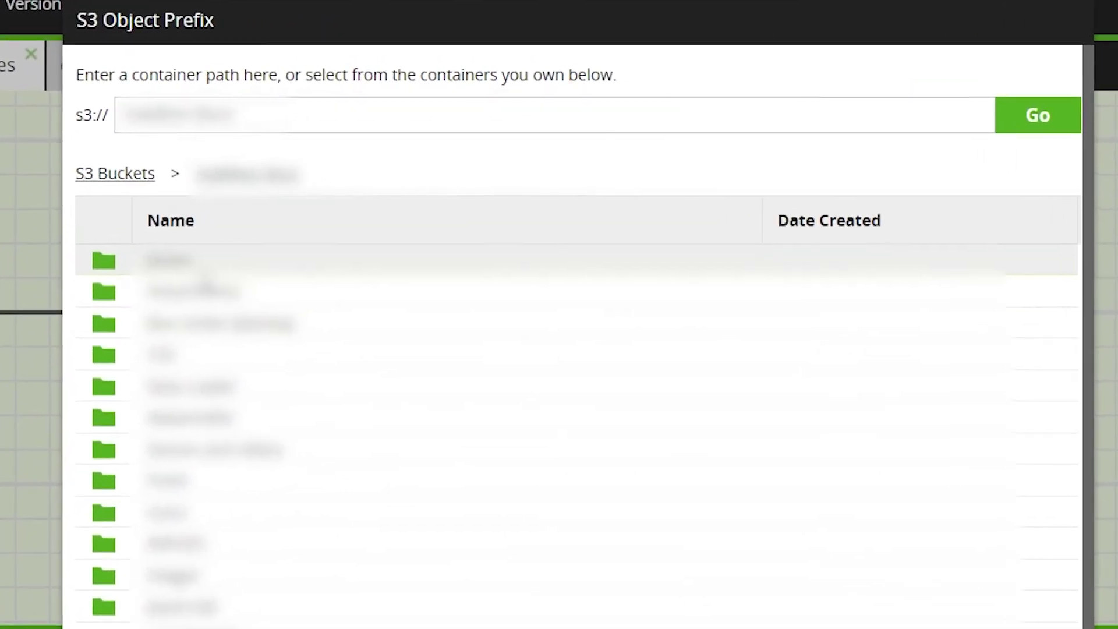
{"action": "left_click", "coordinate": [204, 271]}
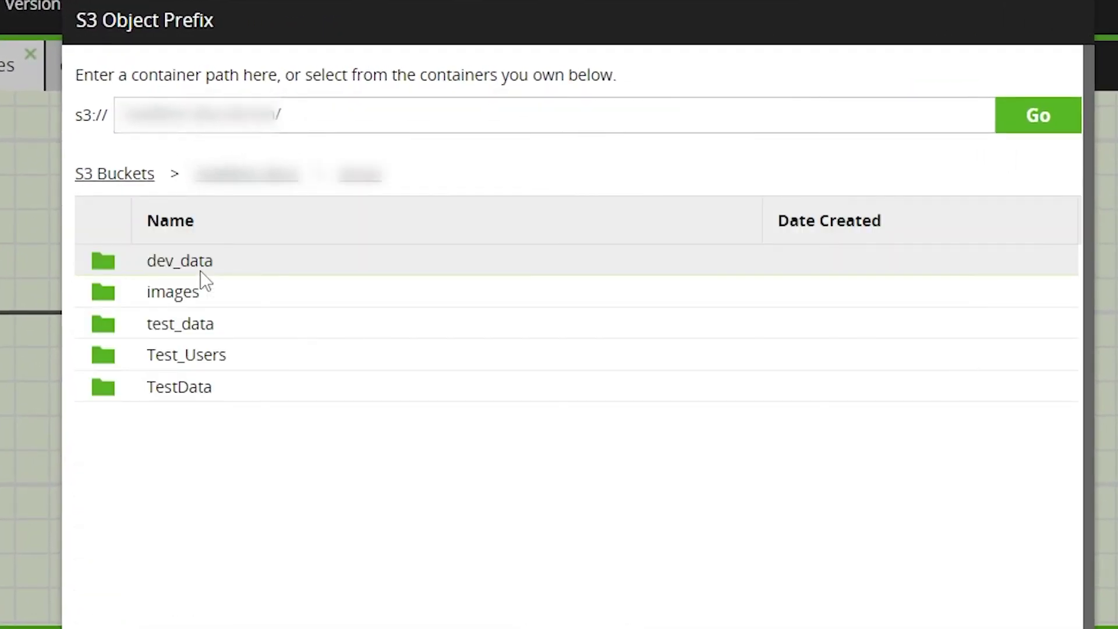
{"action": "left_click", "coordinate": [347, 122]}
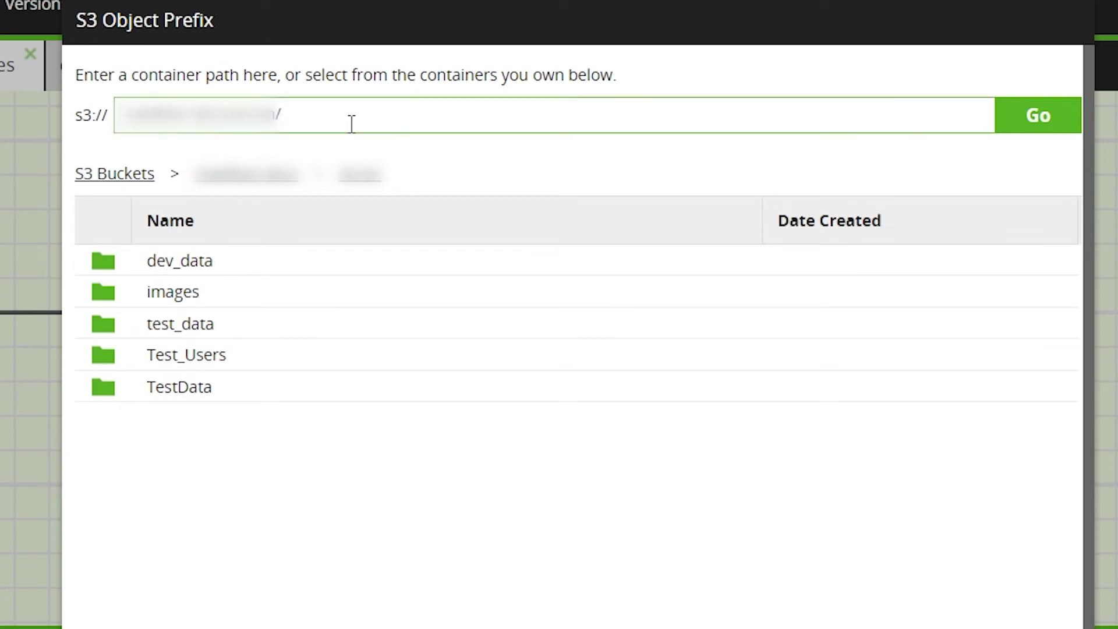
{"action": "type", "text": "${directory_name"}
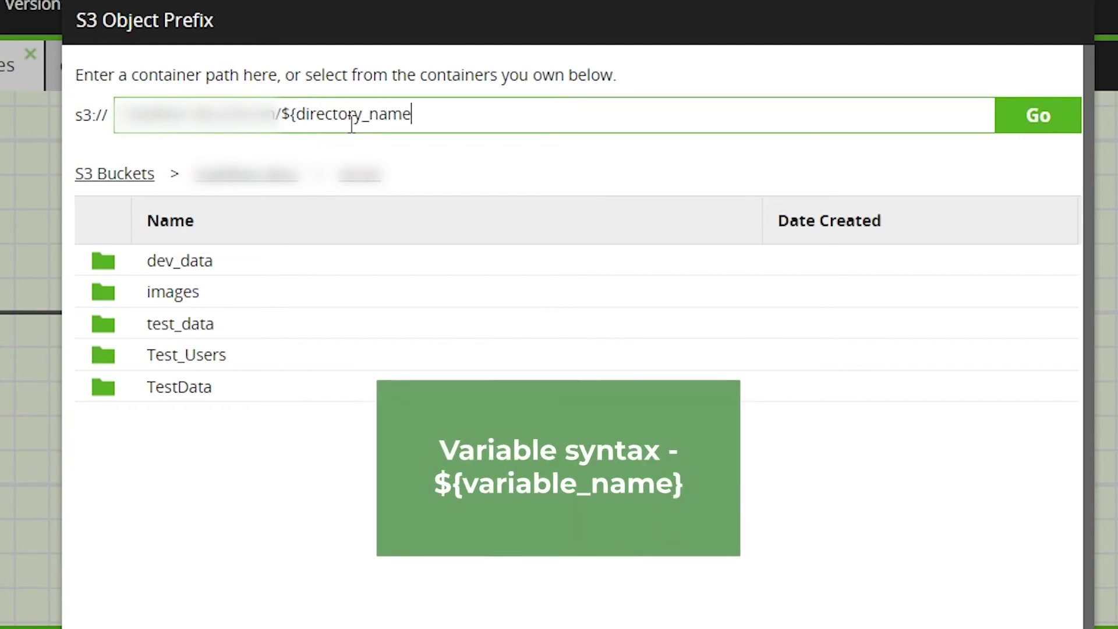
{"action": "type", "text": "}"}
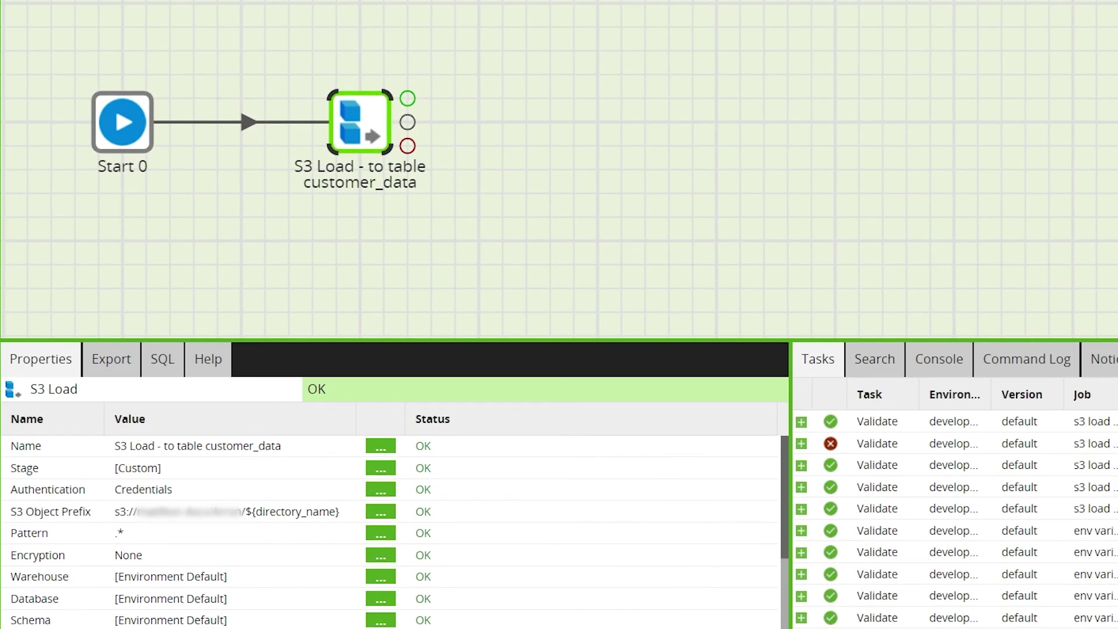
Step: Check the S3 Load component's Target Table setting and accept customer_data as the table
{"action": "left_click", "coordinate": [470, 224]}
{"action": "left_click", "coordinate": [344, 107]}
{"action": "left_click", "coordinate": [380, 628]}
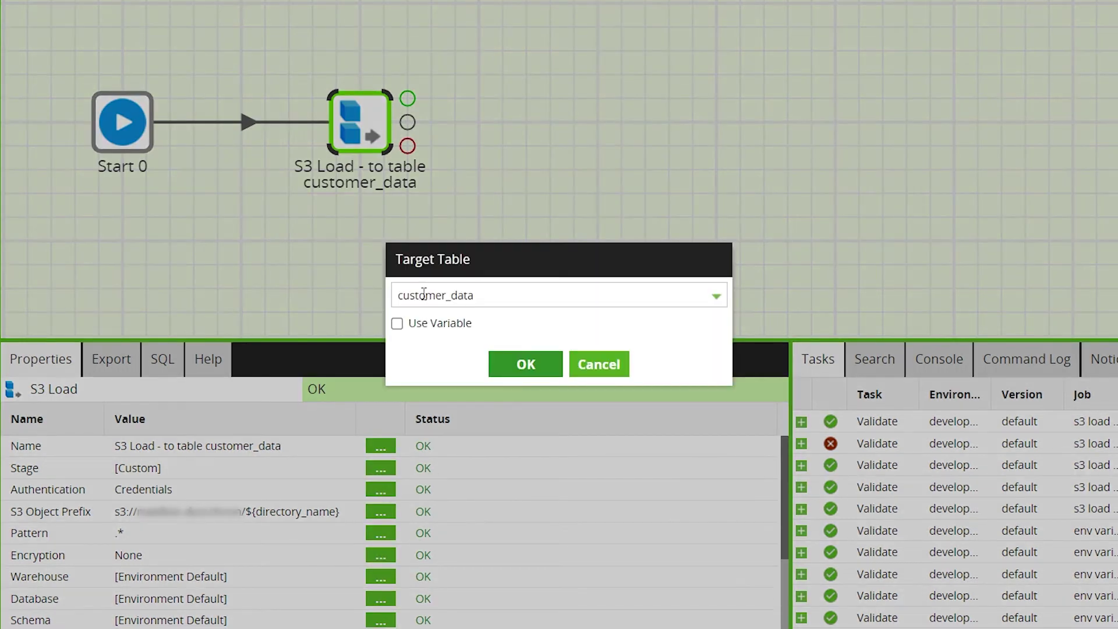
{"action": "left_click", "coordinate": [506, 372]}
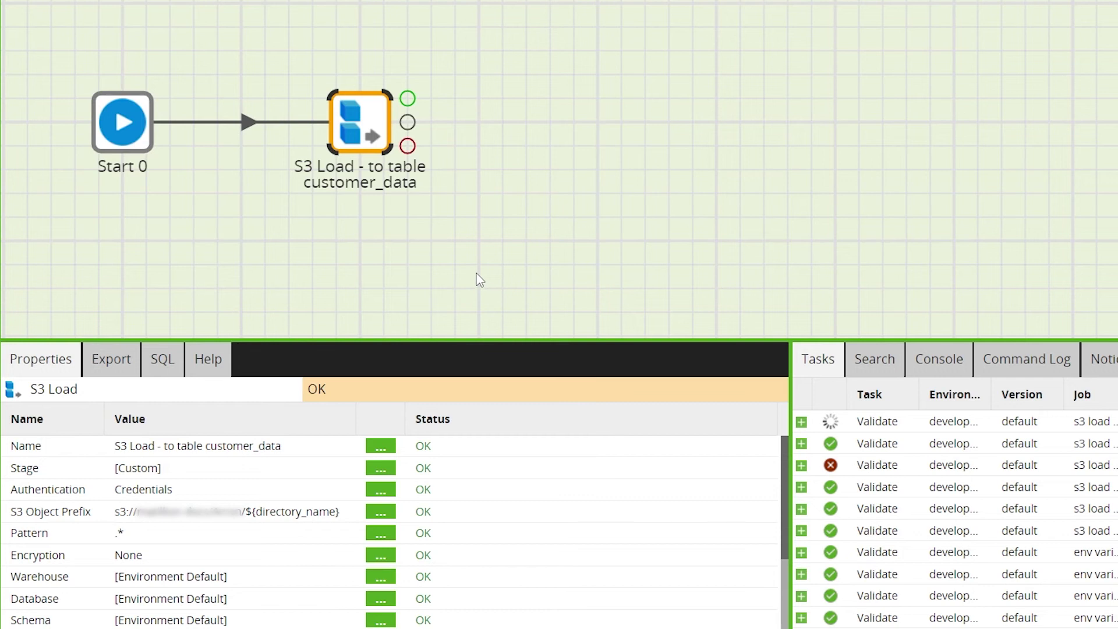
{"action": "left_click", "coordinate": [477, 272]}
{"action": "left_click", "coordinate": [360, 122]}
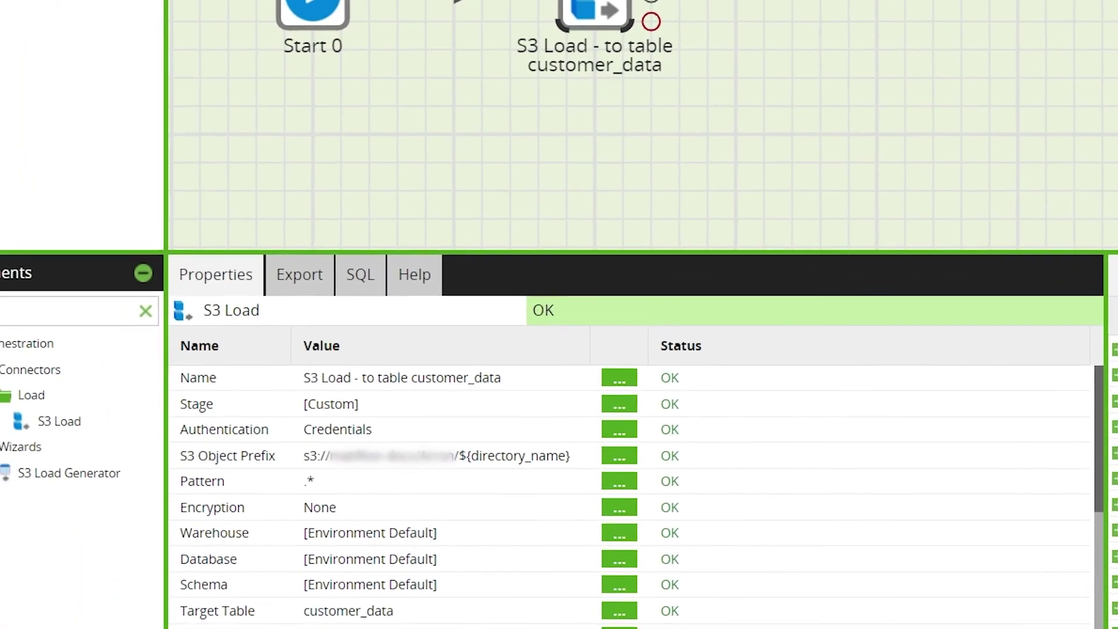
Step: Make development the selected environment for the S3 load job and deselect the S3 Load component
{"action": "right_click", "coordinate": [135, 349]}
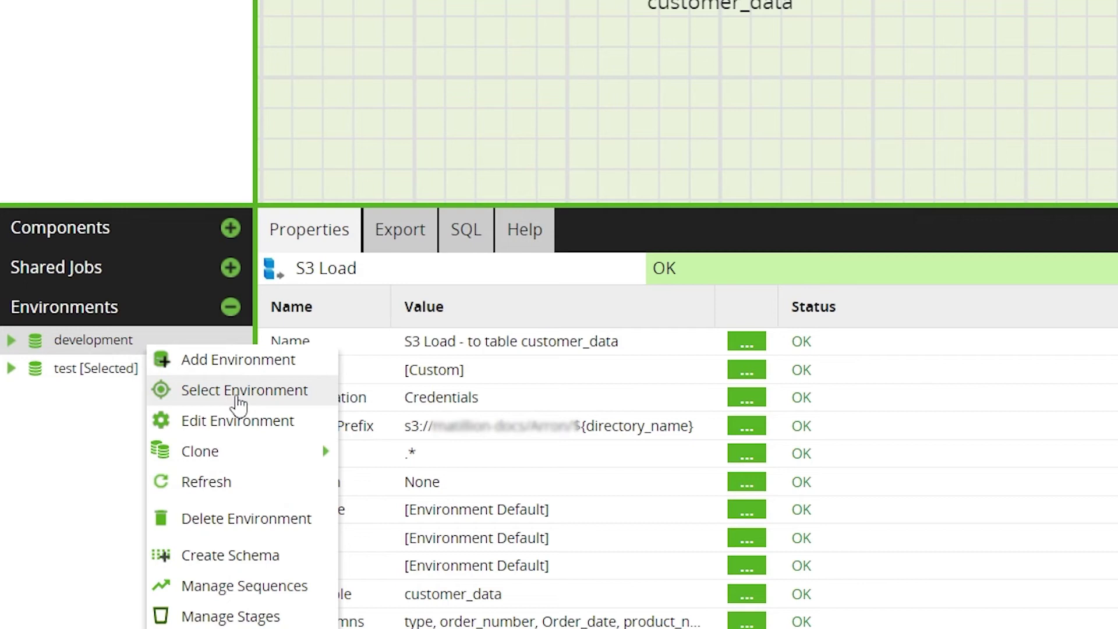
{"action": "left_click", "coordinate": [238, 391]}
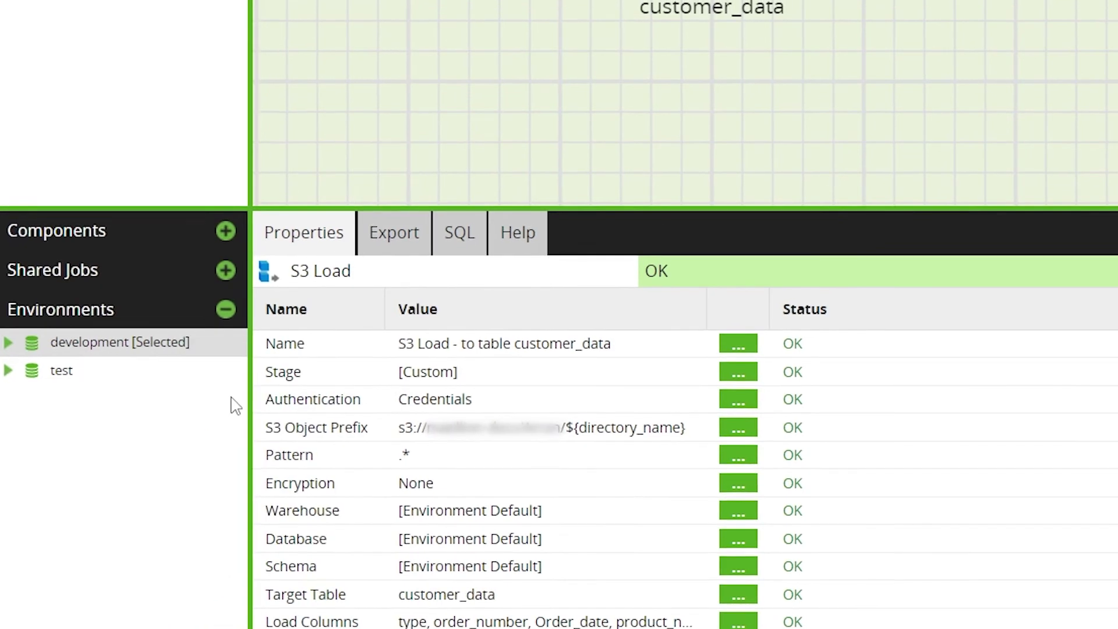
{"action": "left_click", "coordinate": [569, 156]}
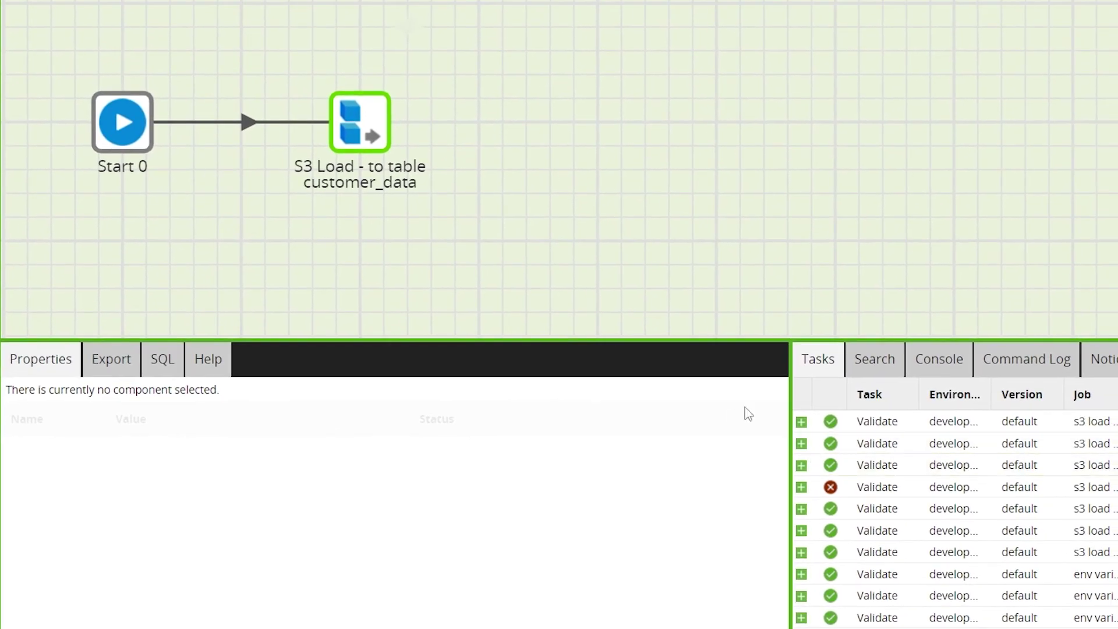
Step: Run the S3 load job in the development environment and expand the run's task details
{"action": "right_click", "coordinate": [337, 220]}
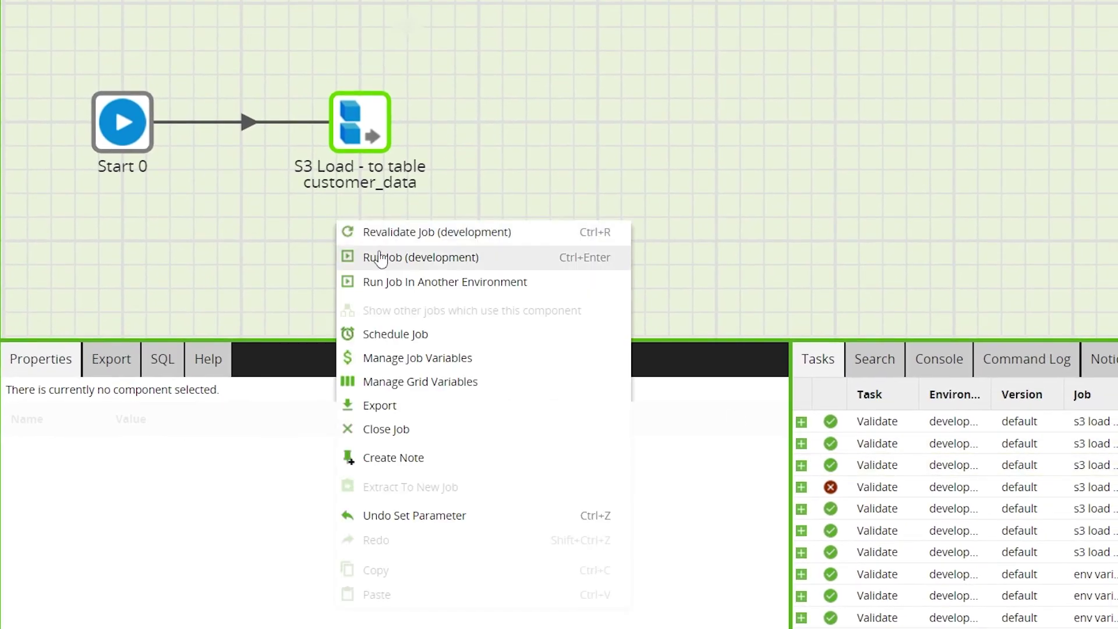
{"action": "left_click", "coordinate": [380, 258]}
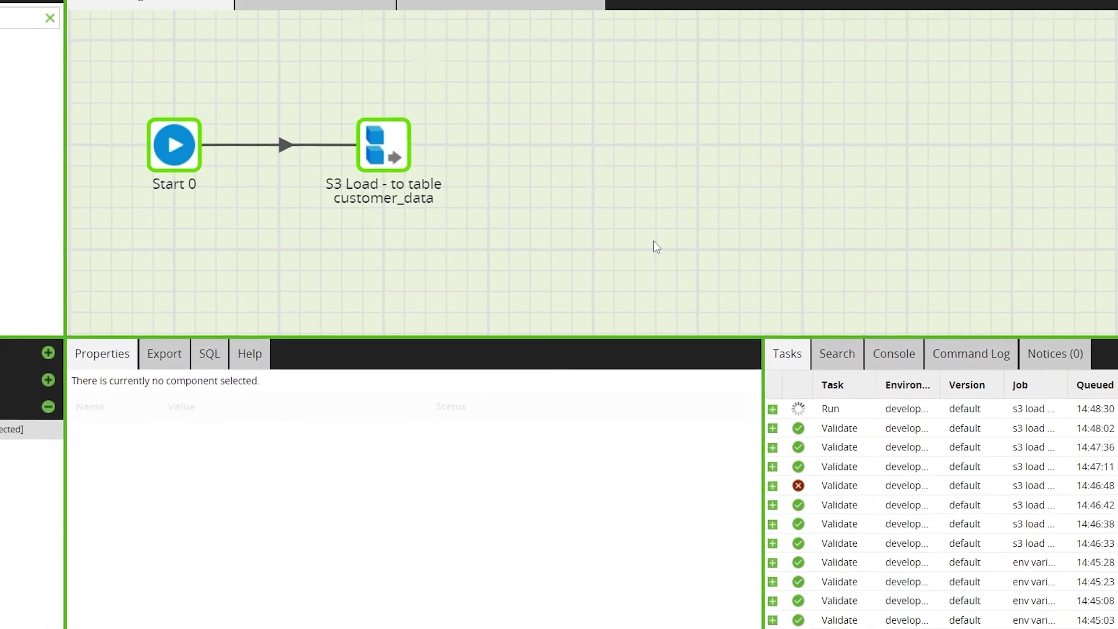
{"action": "left_click", "coordinate": [772, 409]}
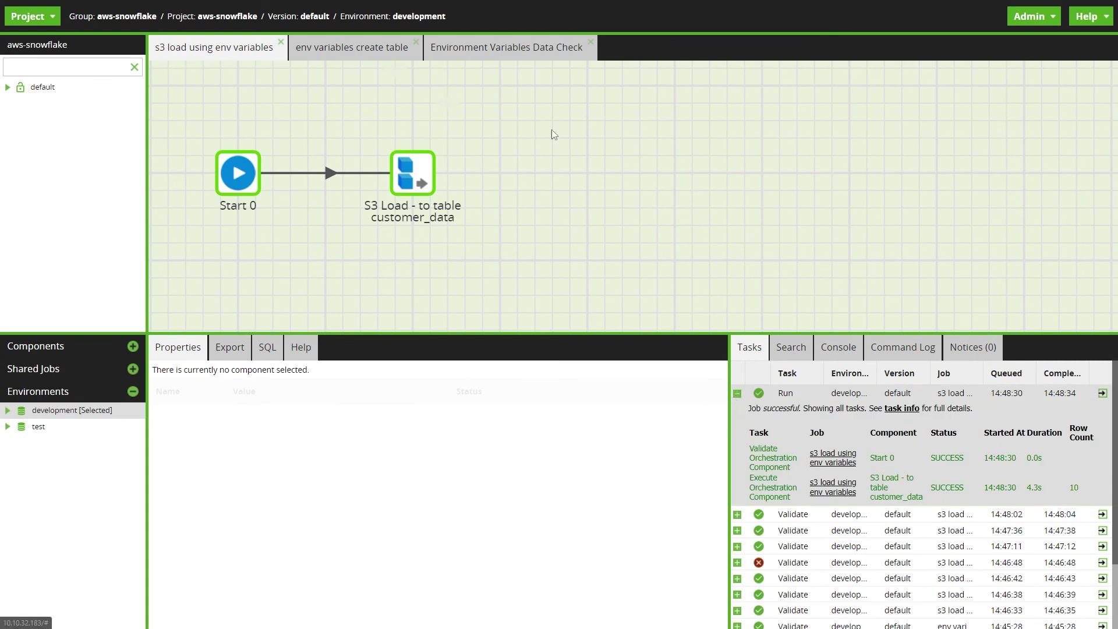
Step: In the Environment Variables Data Check job, check the customer_data input's Target Table and sample its data for development
{"action": "left_click", "coordinate": [507, 48]}
{"action": "left_click", "coordinate": [301, 197]}
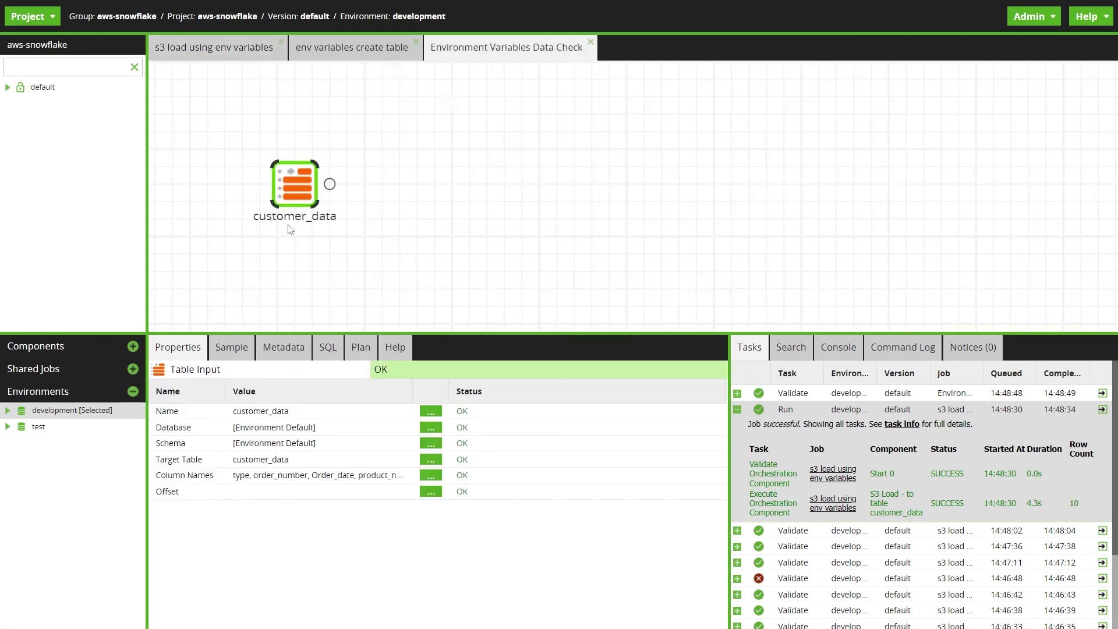
{"action": "left_click", "coordinate": [431, 459]}
{"action": "left_click", "coordinate": [536, 352]}
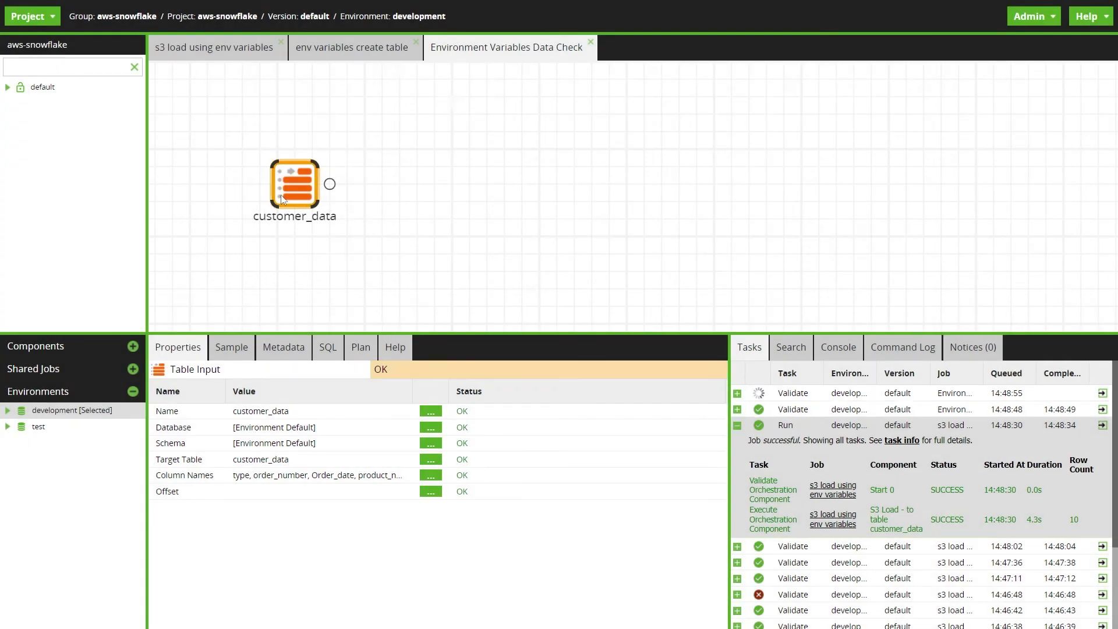
{"action": "left_click", "coordinate": [220, 347]}
{"action": "left_click", "coordinate": [174, 372]}
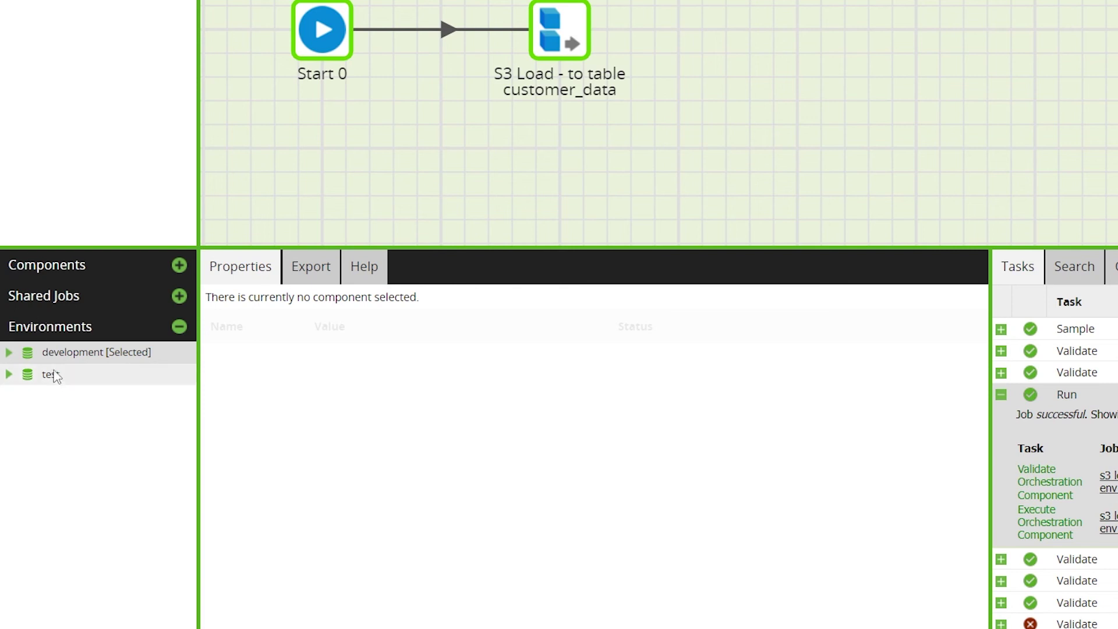
Step: Make test the selected environment and revalidate the S3 load job against it
{"action": "right_click", "coordinate": [79, 380]}
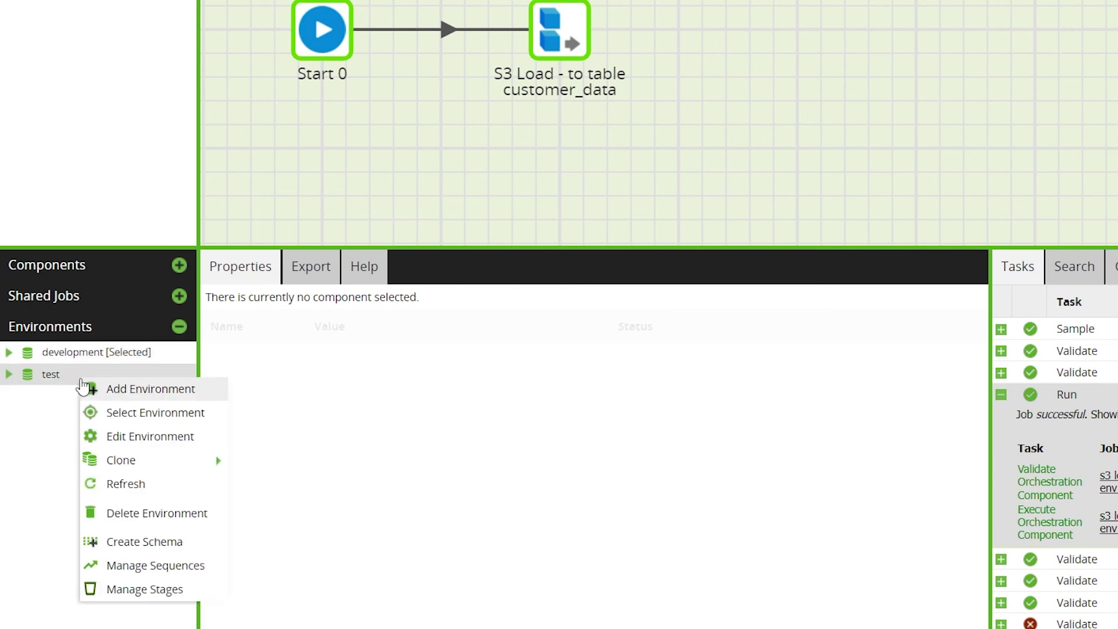
{"action": "left_click", "coordinate": [167, 414]}
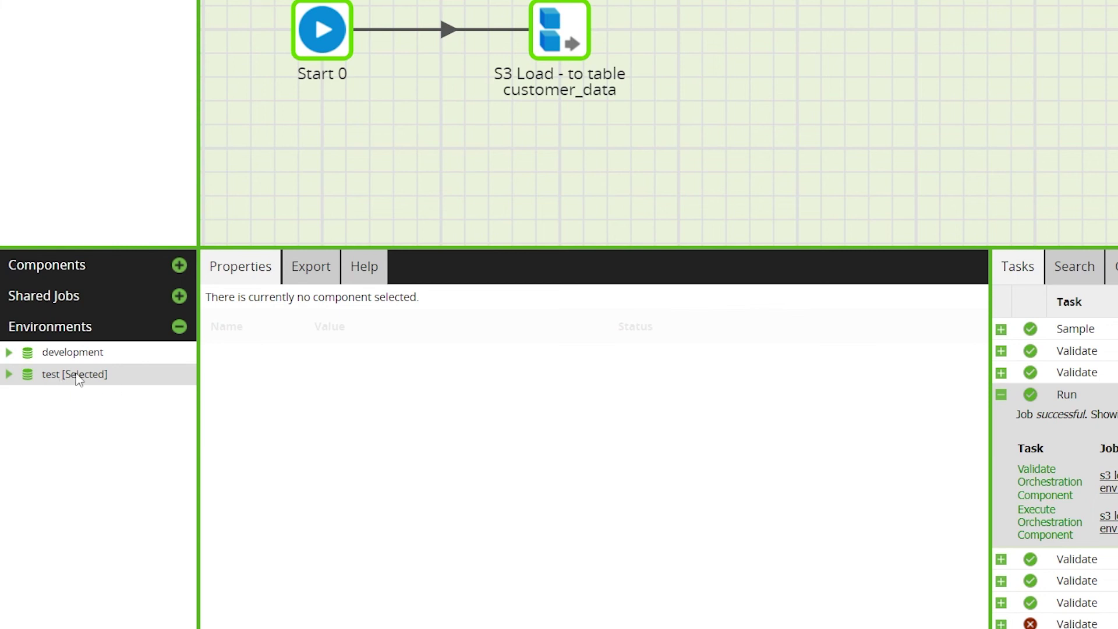
{"action": "right_click", "coordinate": [508, 133]}
{"action": "left_click", "coordinate": [537, 143]}
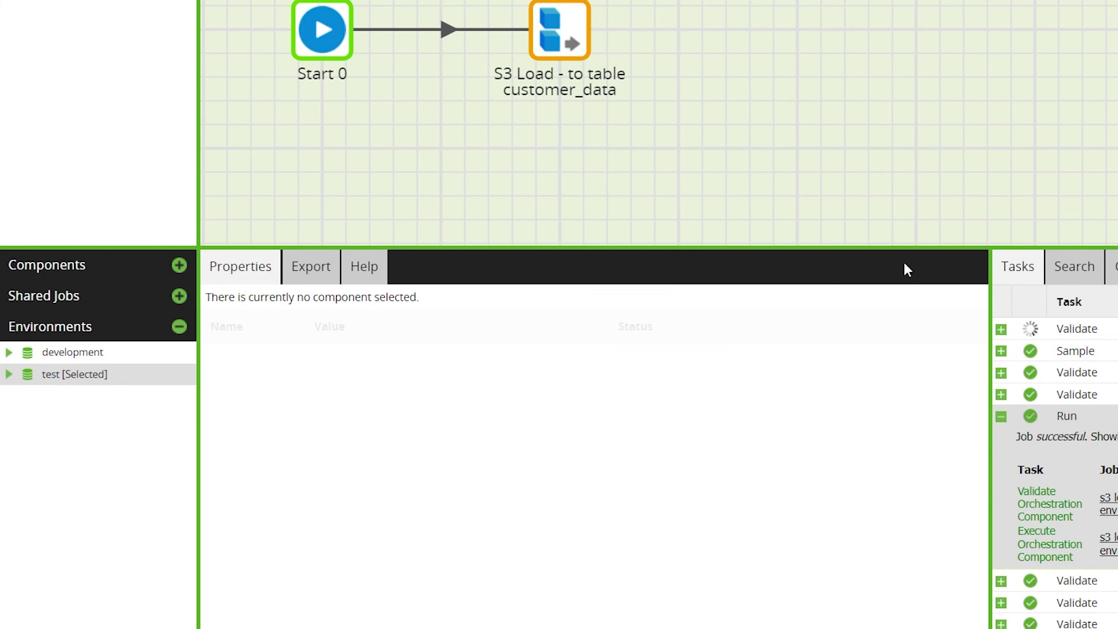
Step: Run the S3 load job in the test environment and expand the run's task details
{"action": "right_click", "coordinate": [604, 133]}
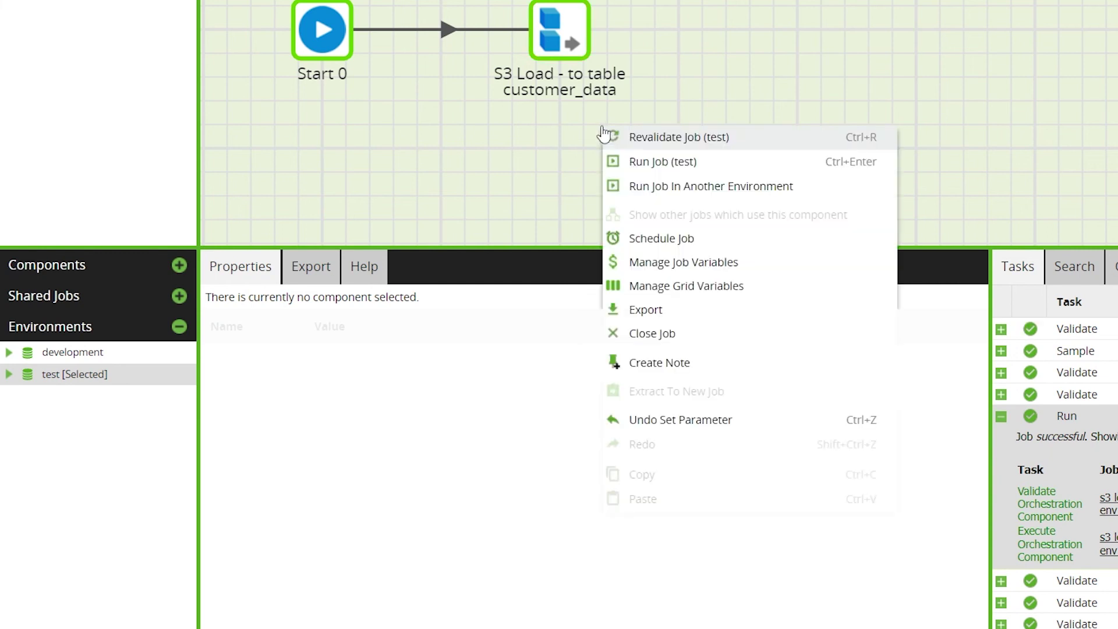
{"action": "left_click", "coordinate": [708, 170]}
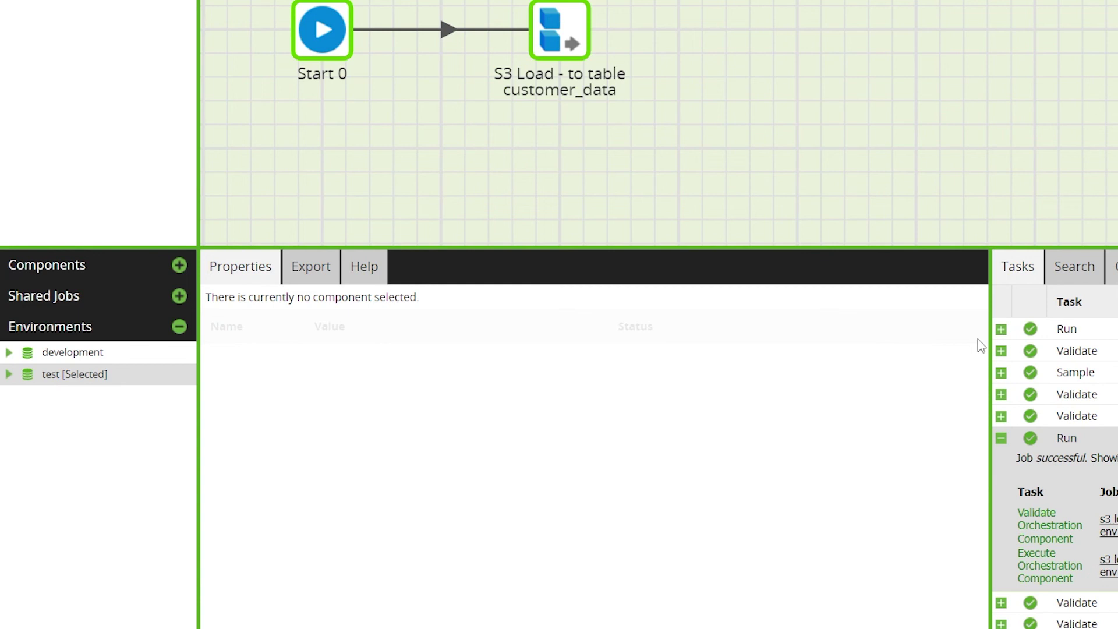
{"action": "left_click", "coordinate": [1001, 330]}
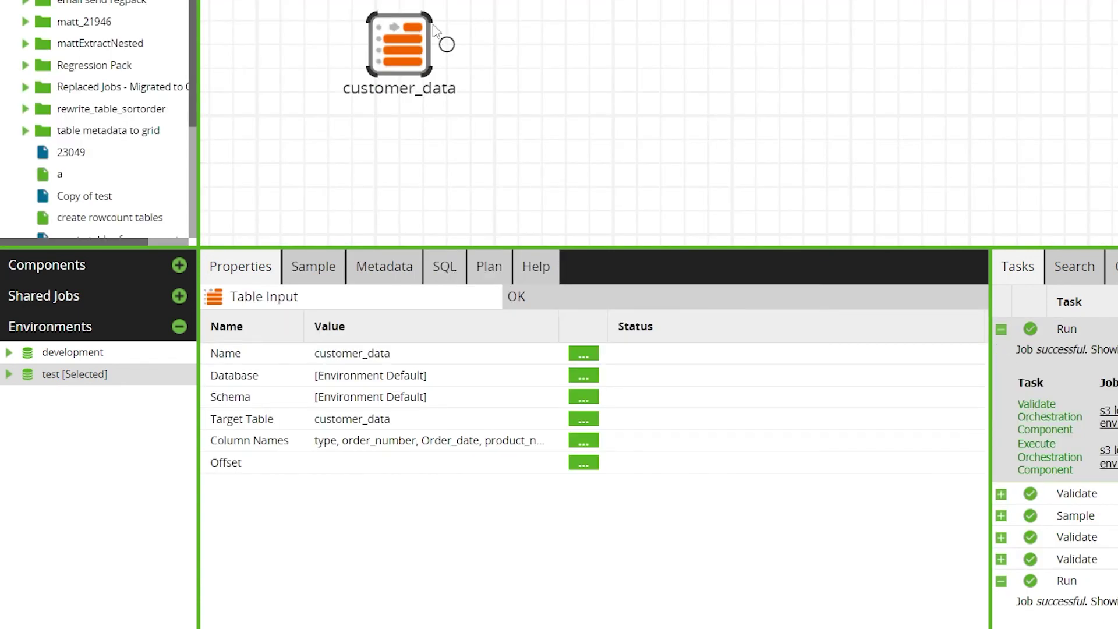
Step: Revalidate the Environment Variables Data Check job in test and sample the customer_data input's rows
{"action": "right_click", "coordinate": [478, 125]}
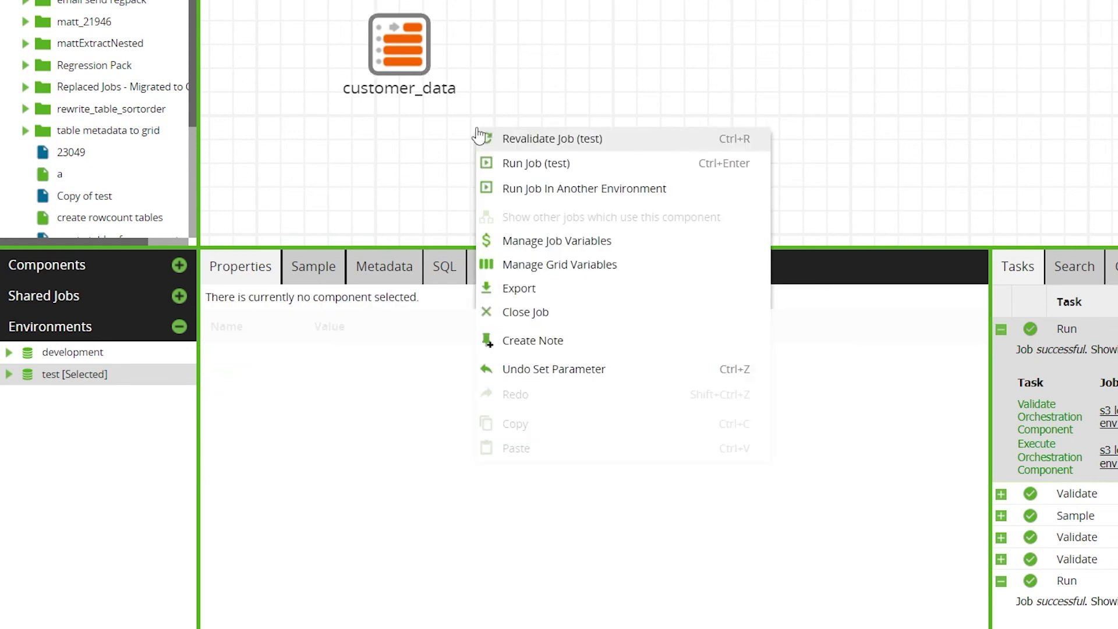
{"action": "left_click", "coordinate": [530, 140]}
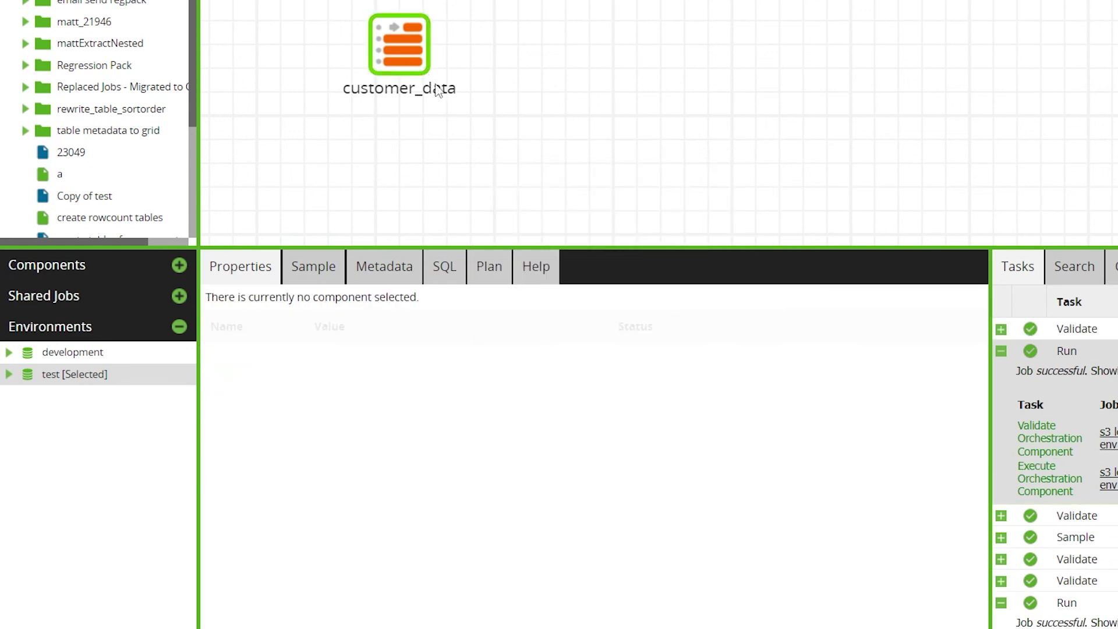
{"action": "left_click", "coordinate": [410, 46]}
{"action": "left_click", "coordinate": [310, 273]}
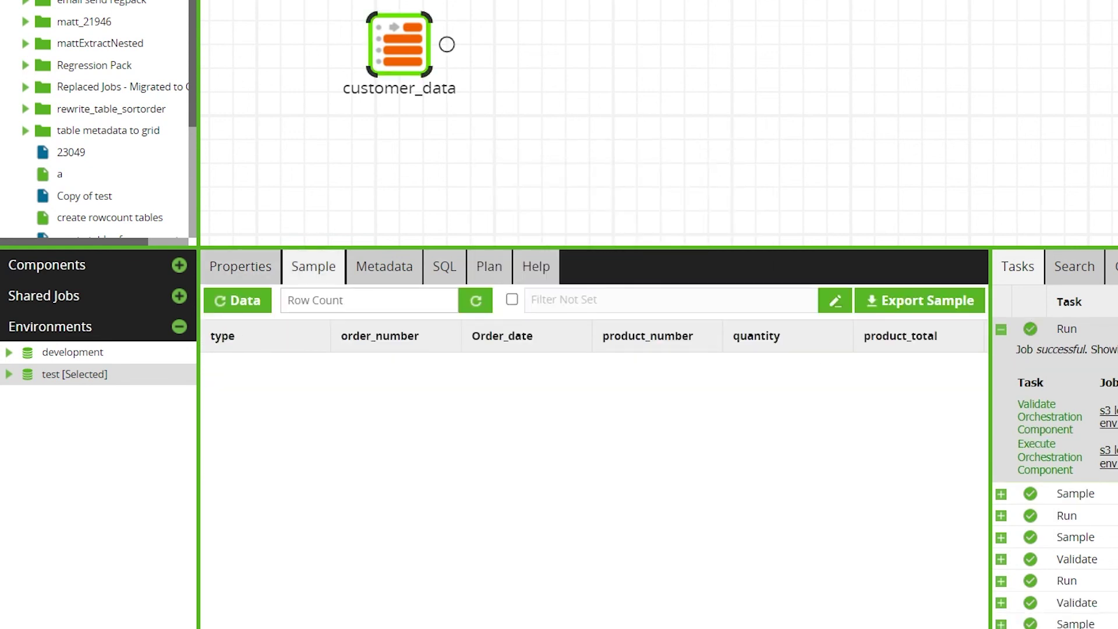
{"action": "left_click", "coordinate": [238, 303]}
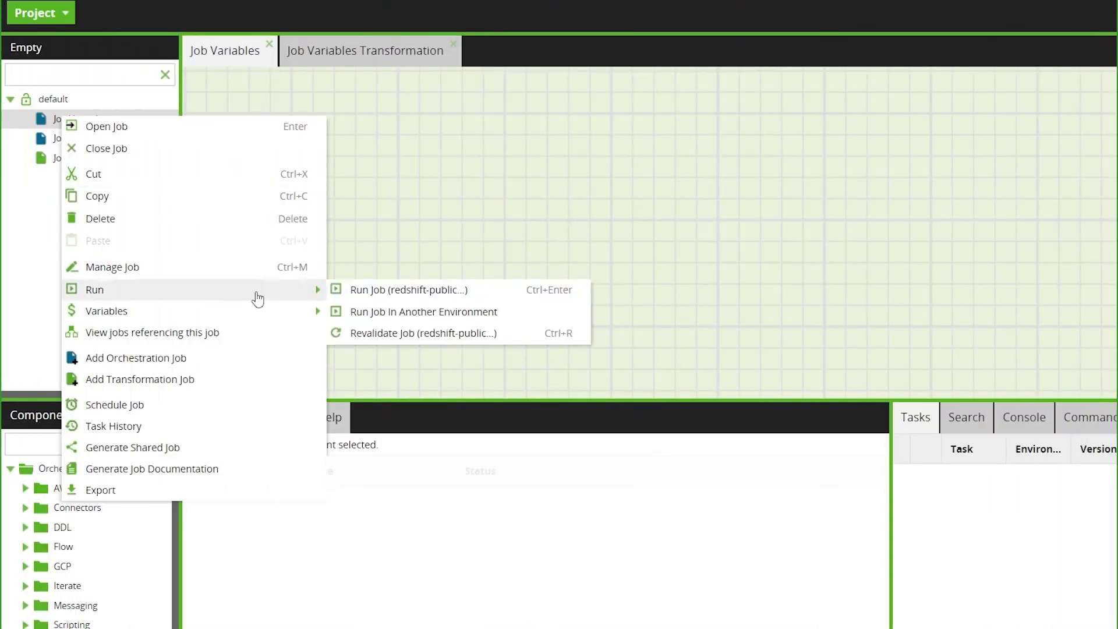
Step: Open the job variable management for the Job Variables orchestration job and add a new variable entry
{"action": "mouse_move", "coordinate": [262, 314]}
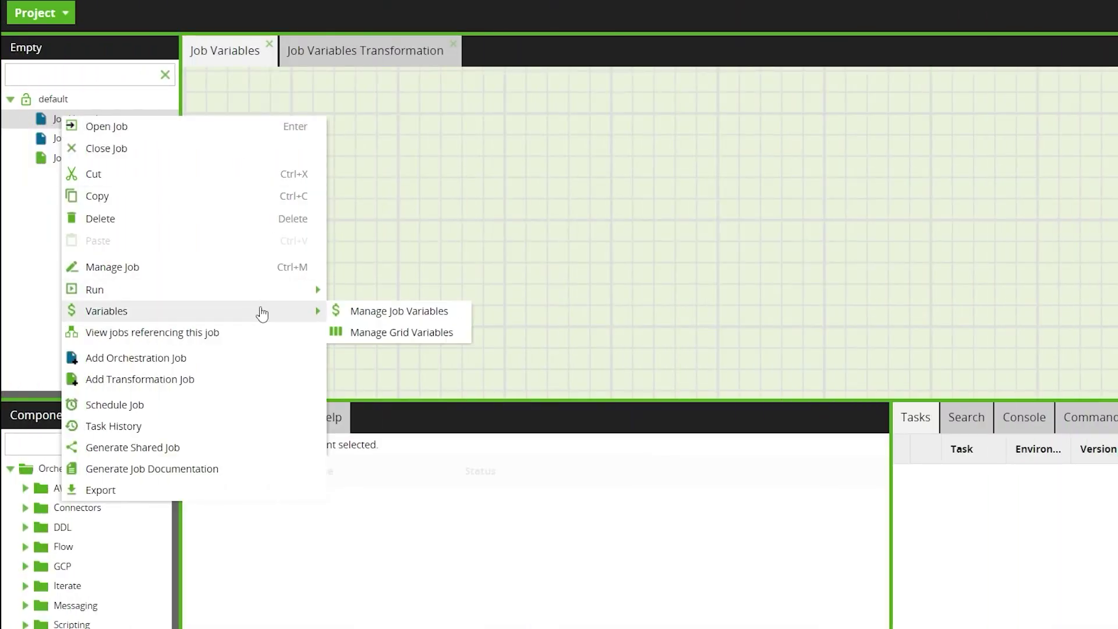
{"action": "left_click", "coordinate": [449, 314]}
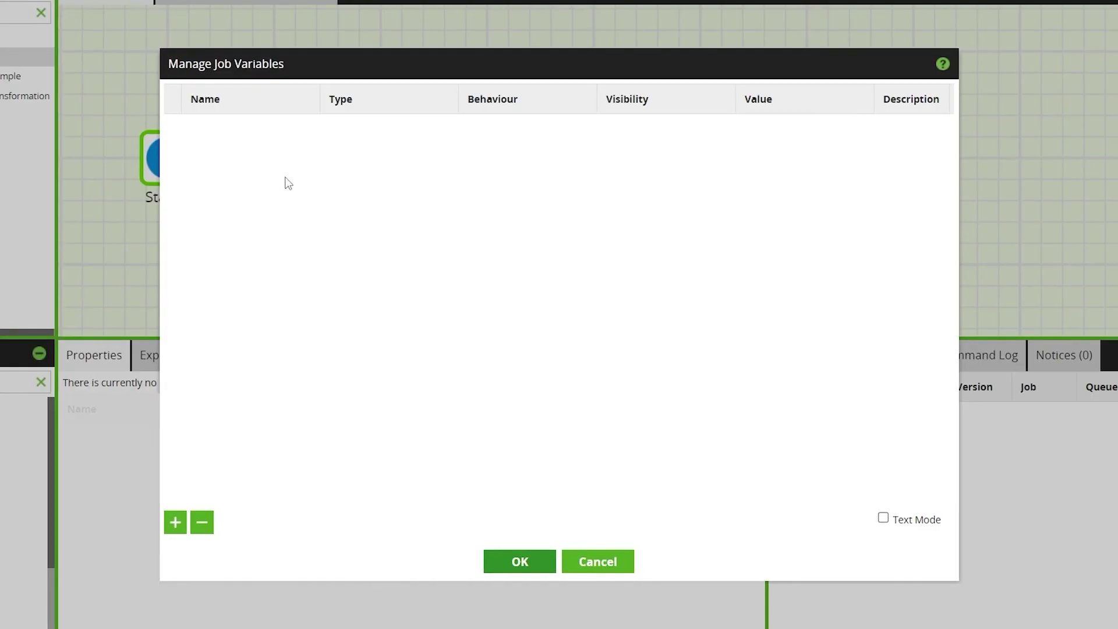
{"action": "left_click", "coordinate": [175, 522]}
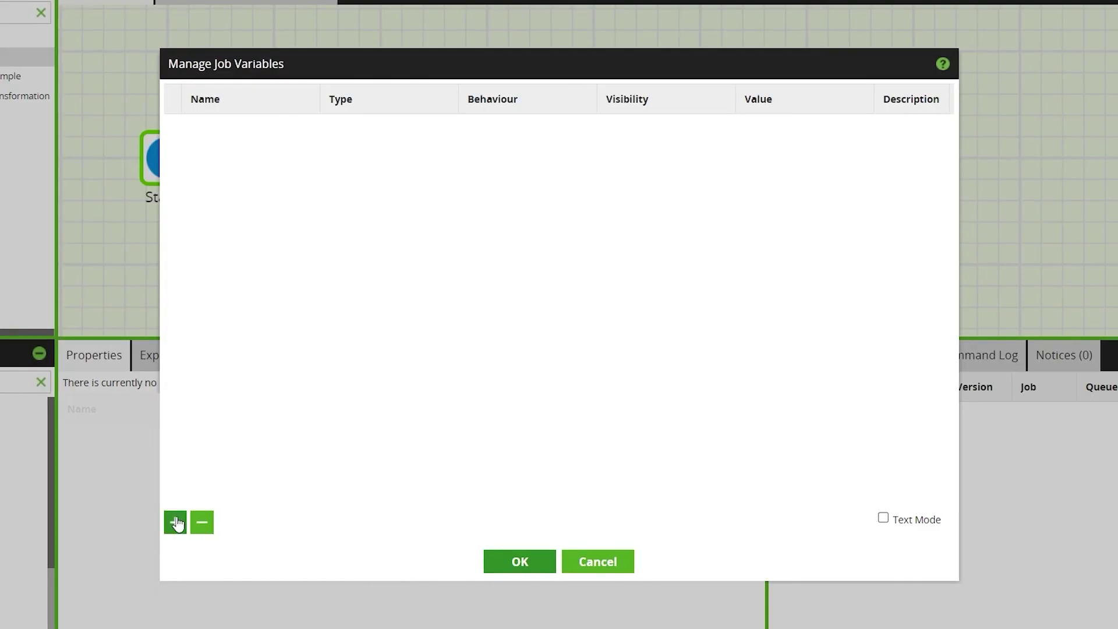